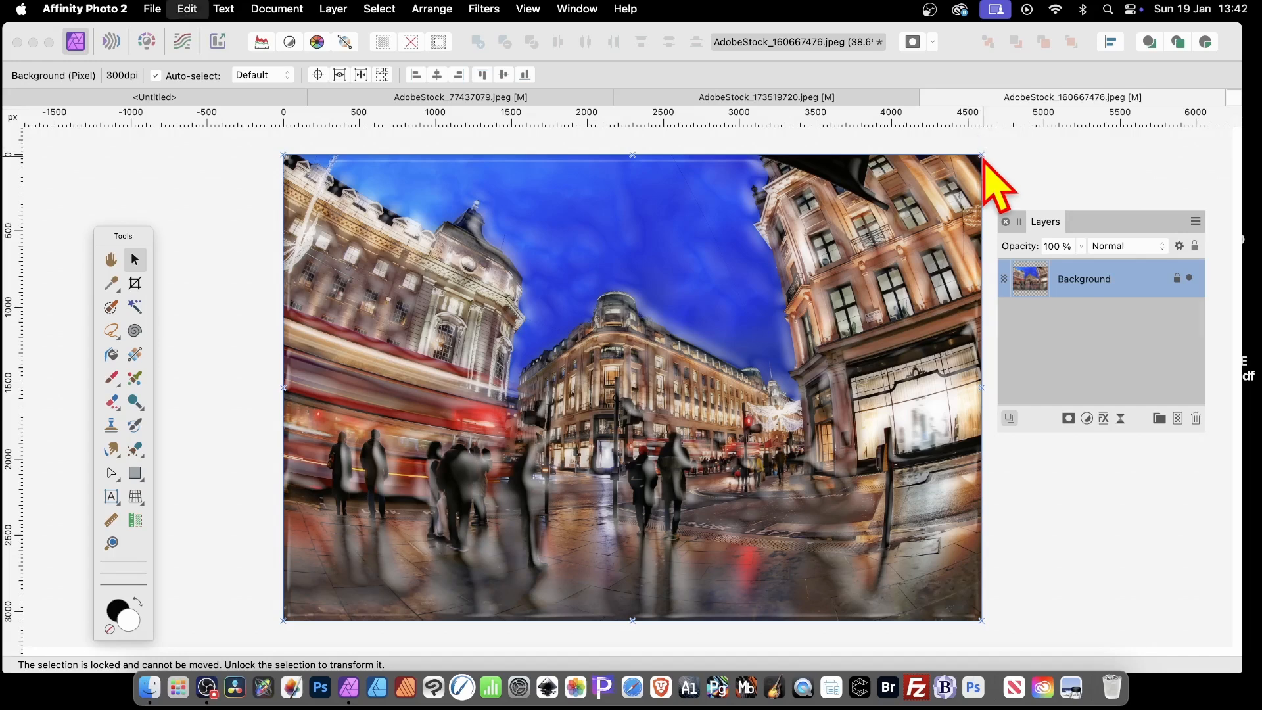
Undo the earlier edits to the street photo and duplicate the Background layer
key(super+z)
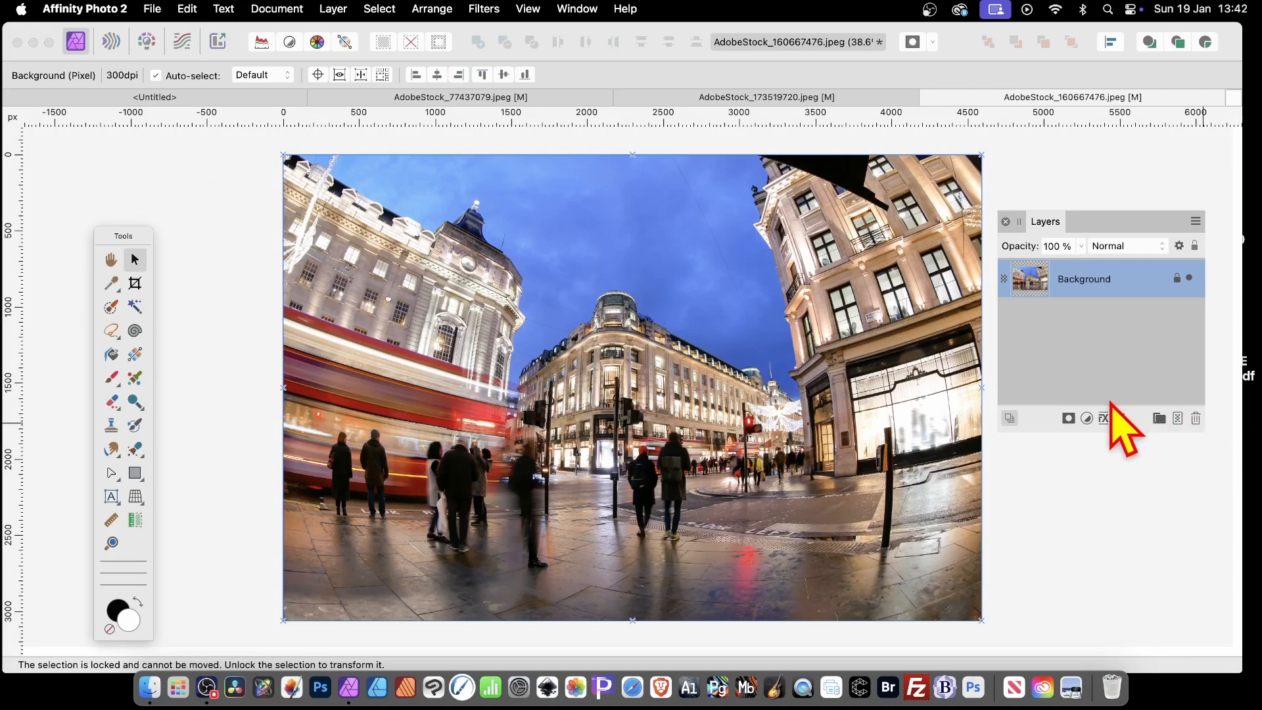
click(334, 9)
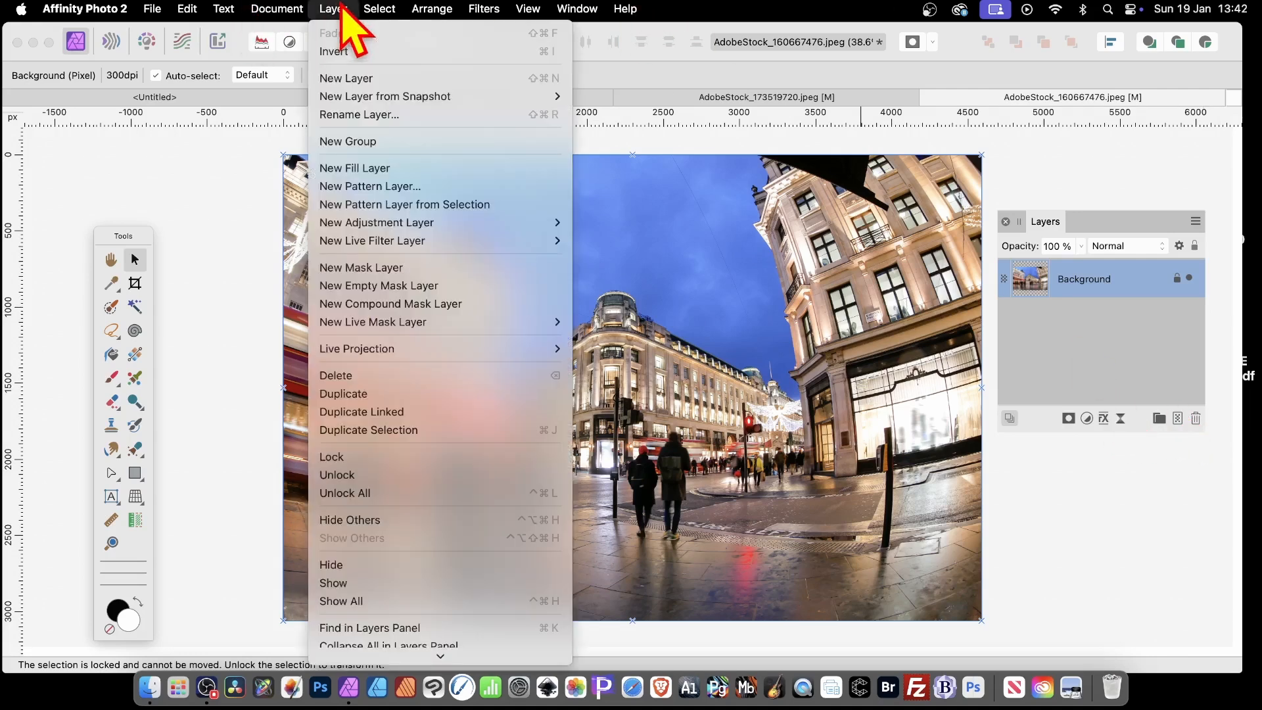
click(359, 398)
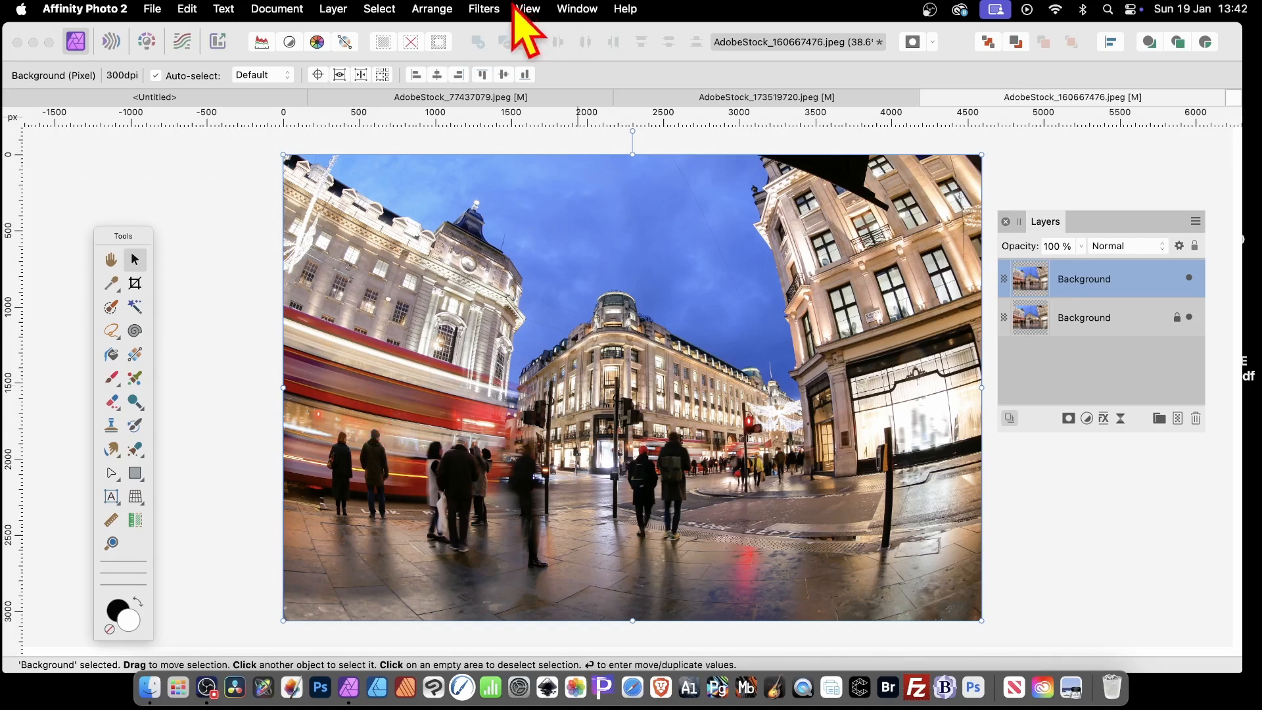
Apply a 35.9 px Gaussian Blur to the duplicated Background layer and set its blend mode to Linear Burn
click(485, 9)
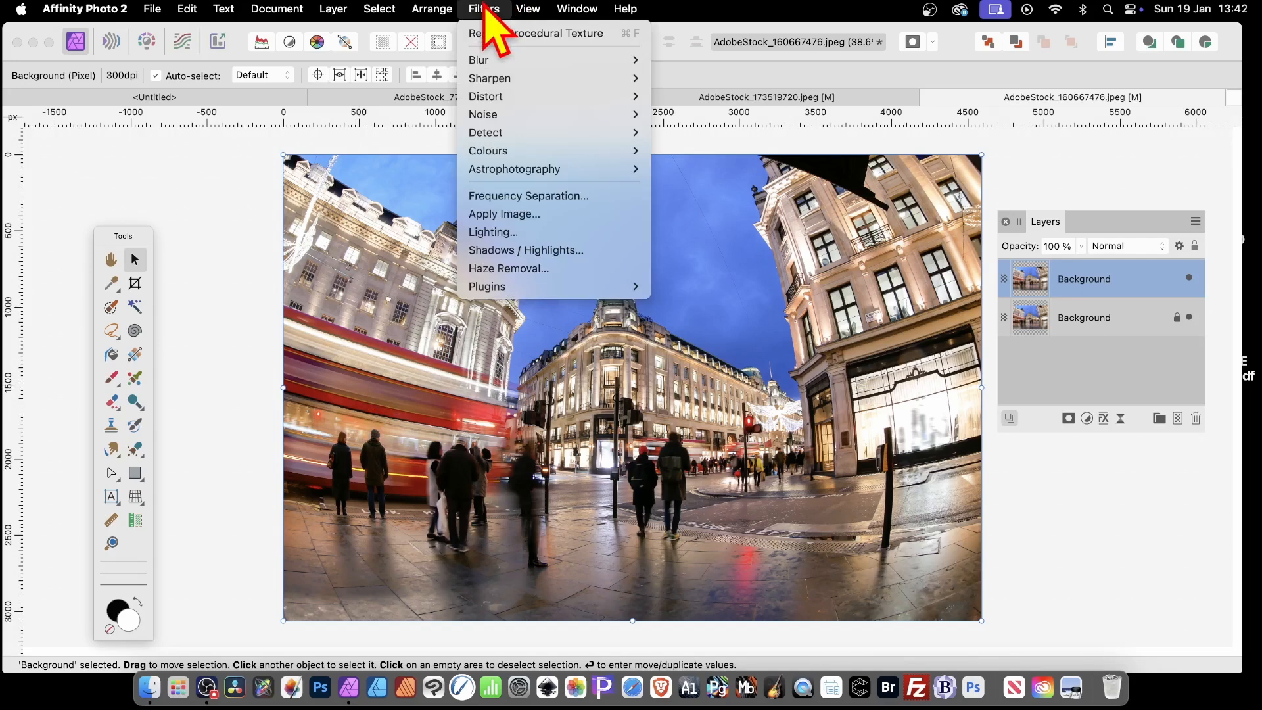
mouse_move(487, 60)
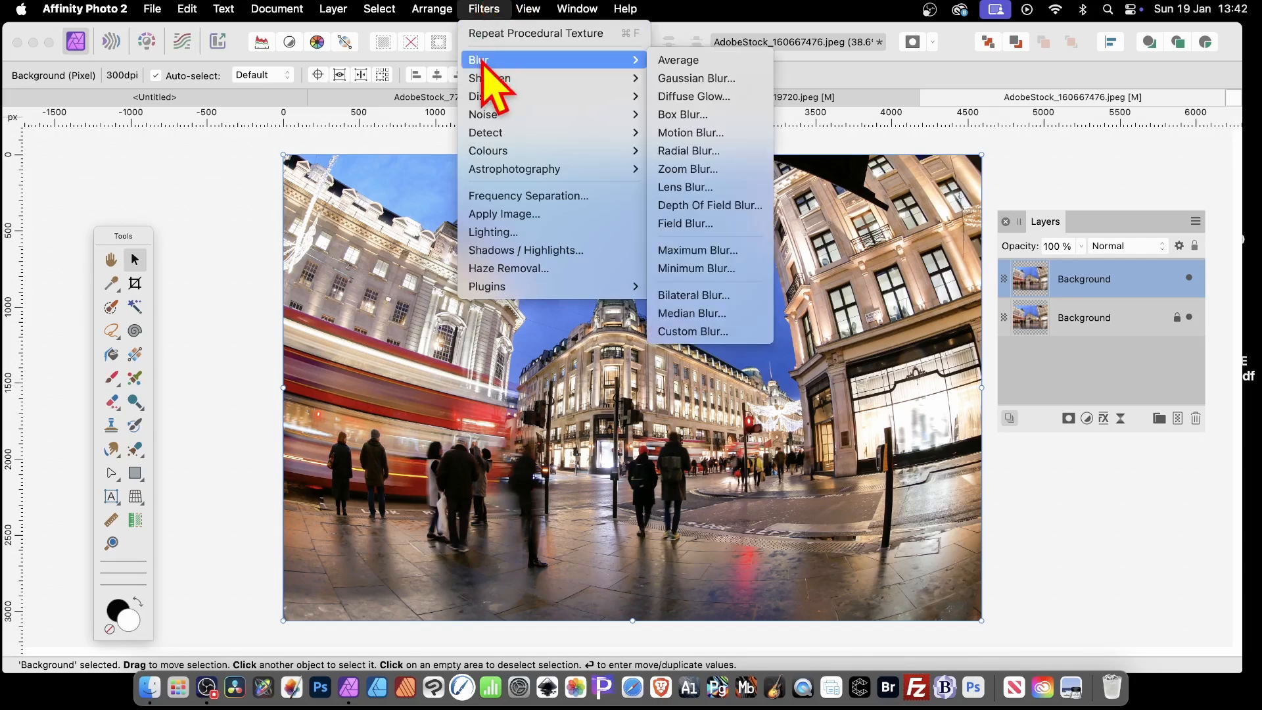
click(708, 79)
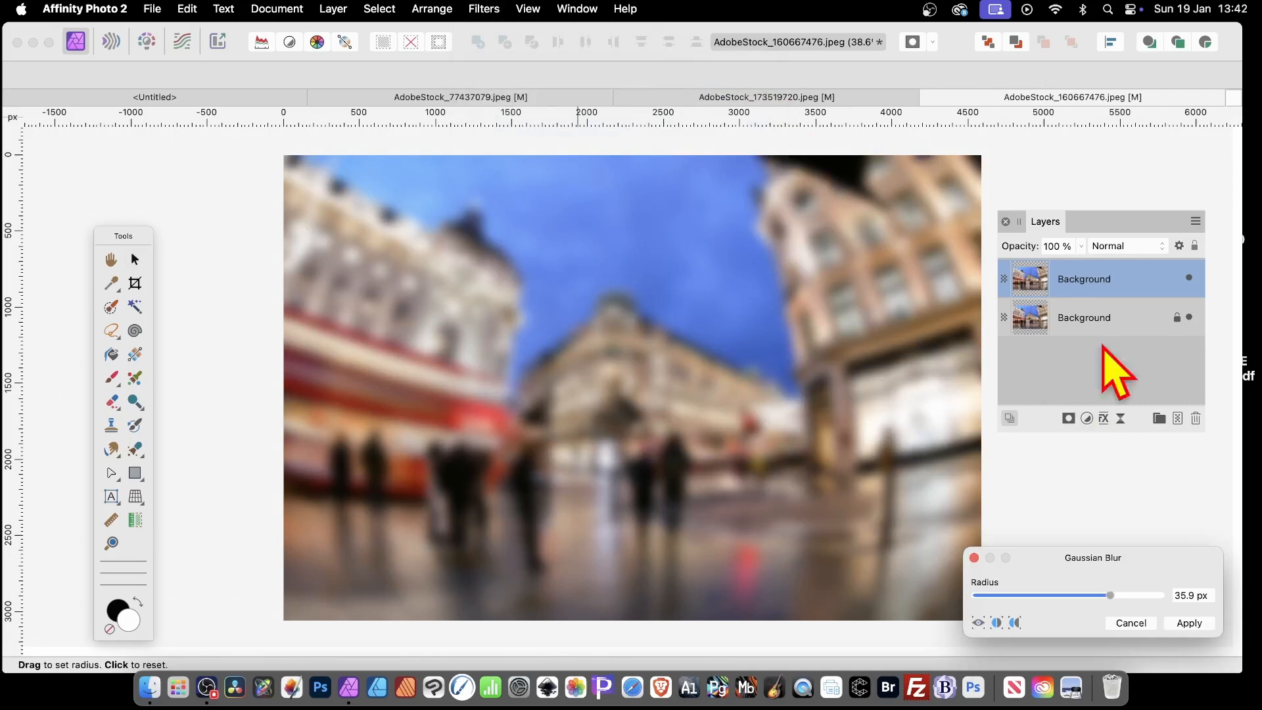
click(1189, 624)
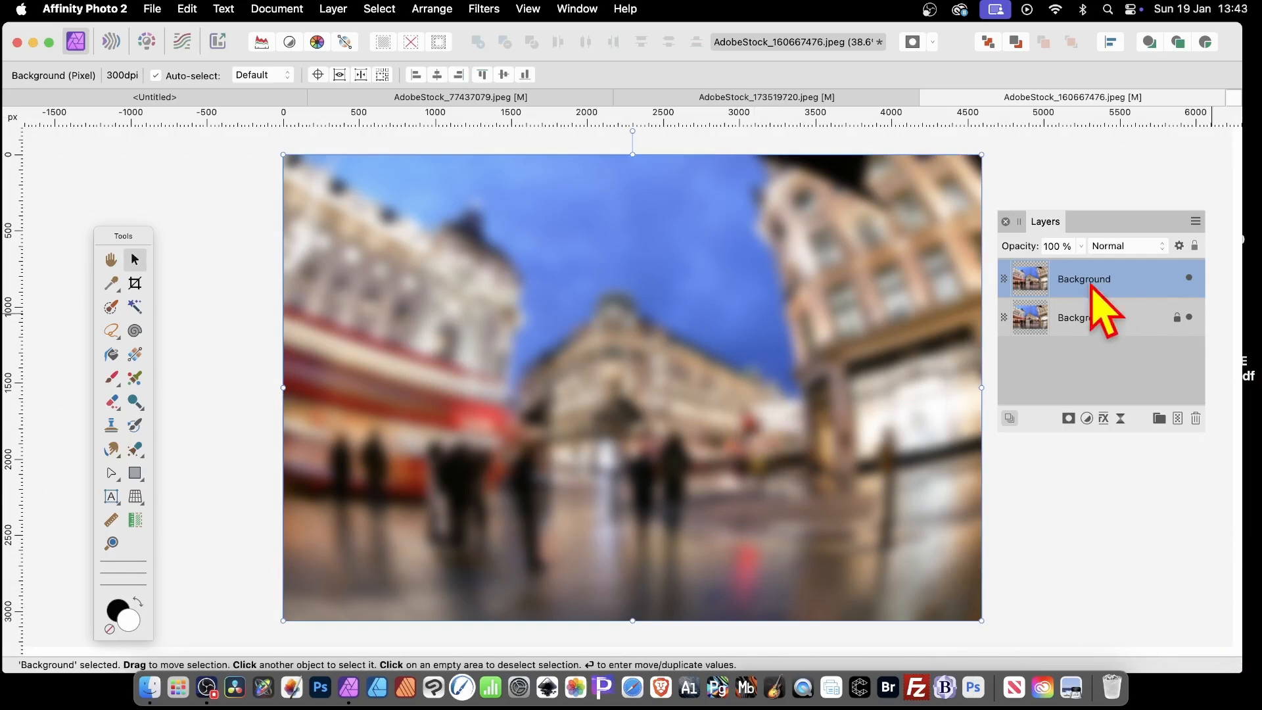
click(1121, 247)
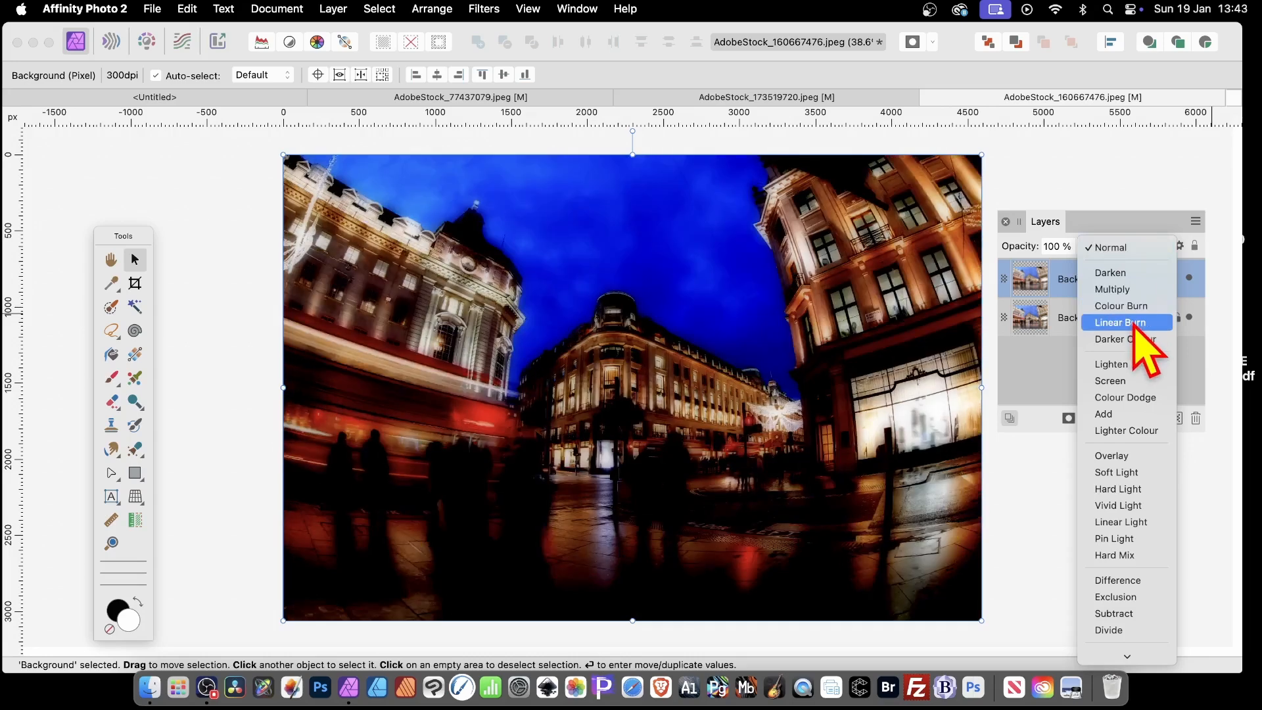
click(1135, 323)
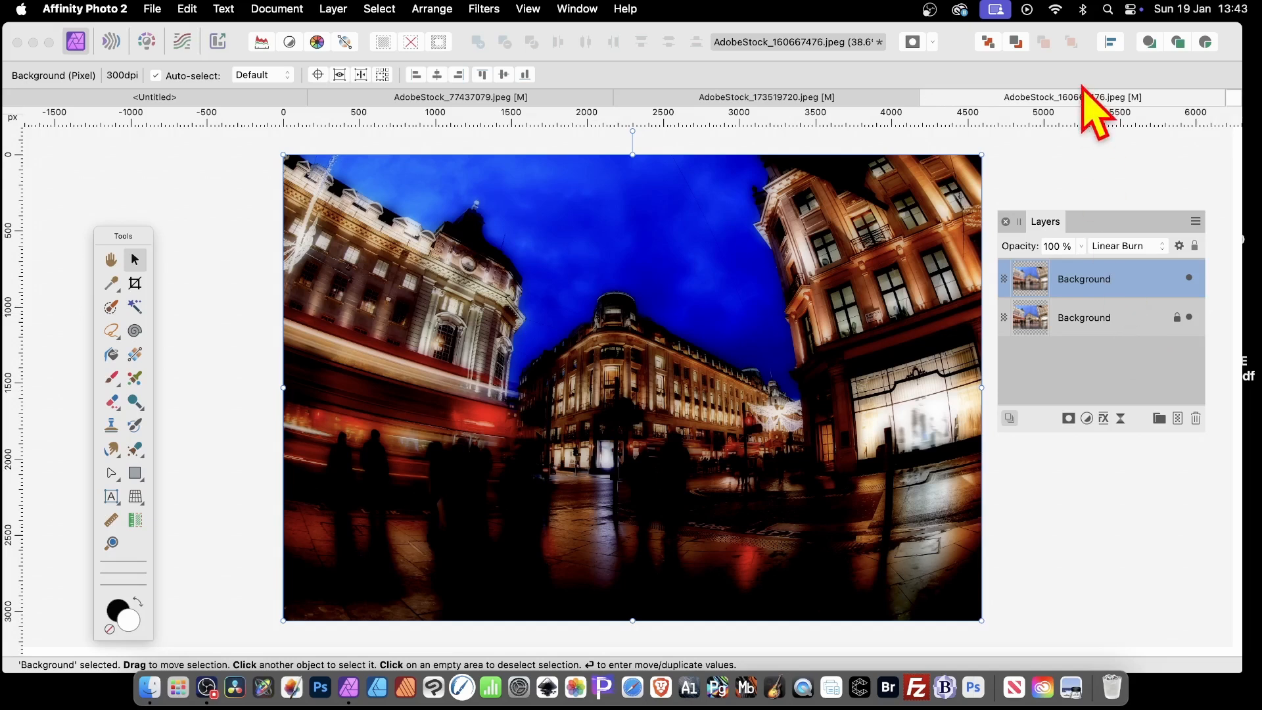
Apply a Procedural Texture filter to the blurred layer with the equation (R+G+B)/3 driving only the alpha channel
click(486, 7)
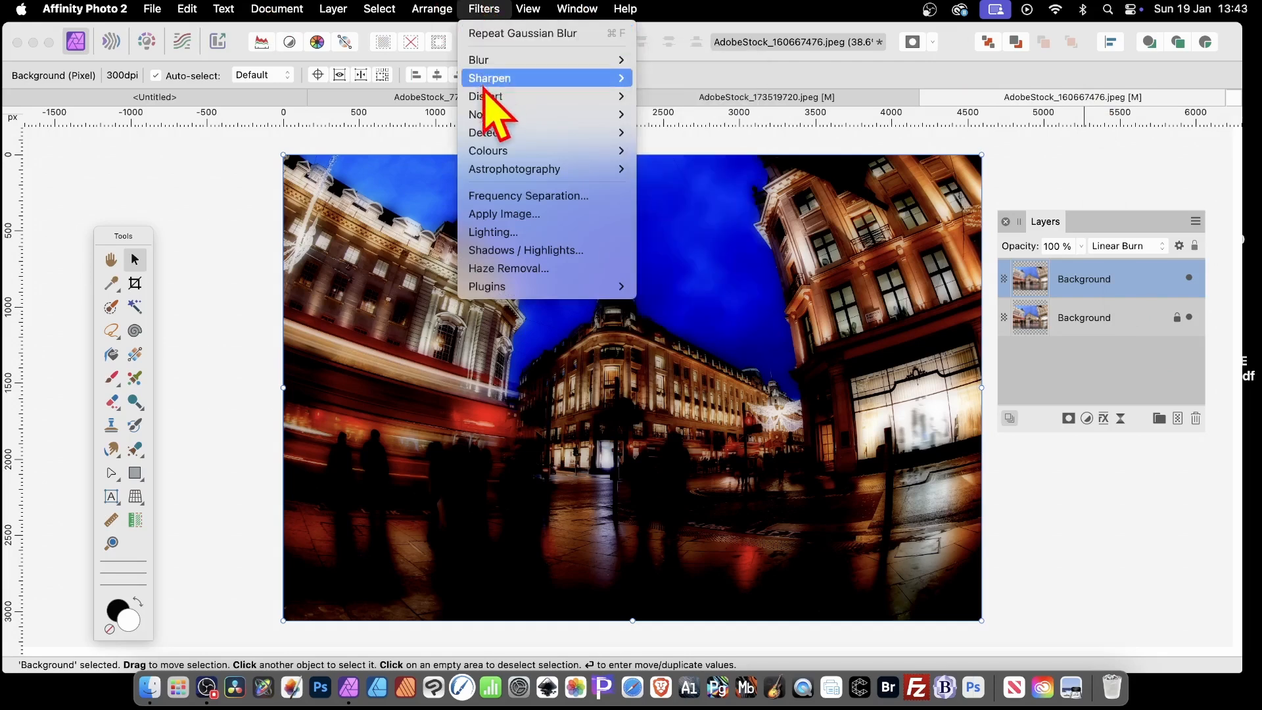
mouse_move(488, 154)
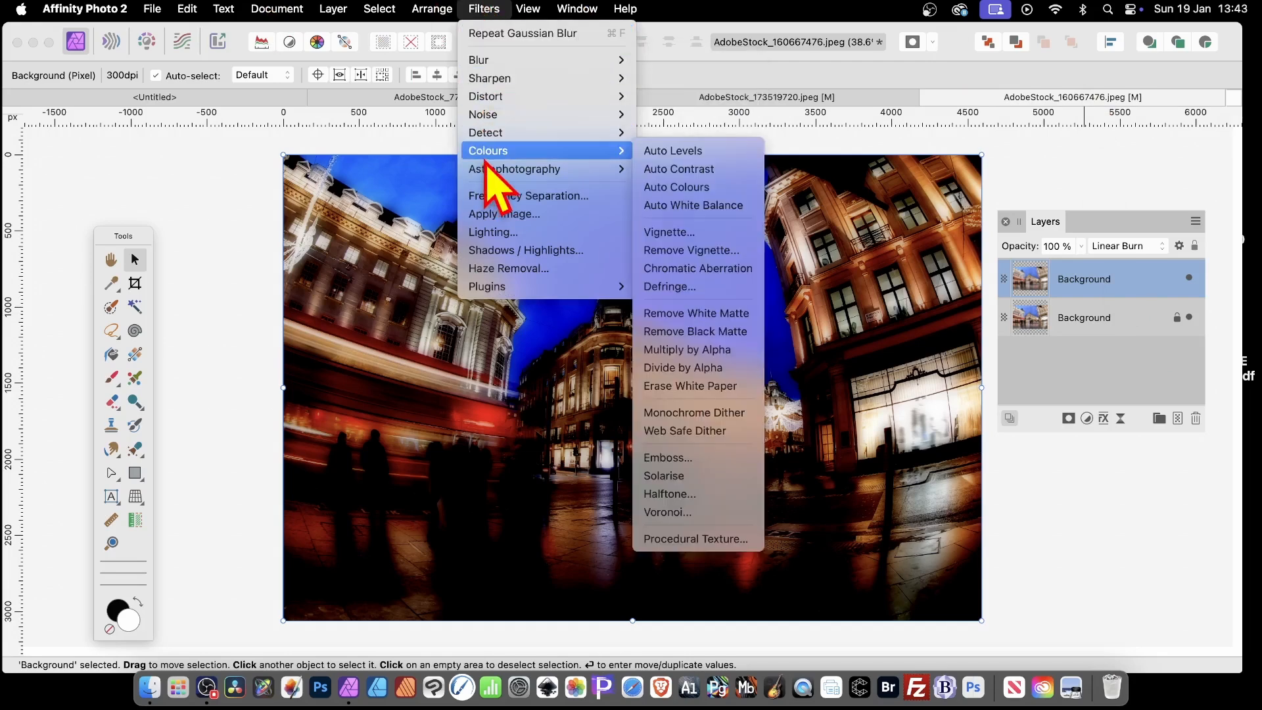
click(725, 539)
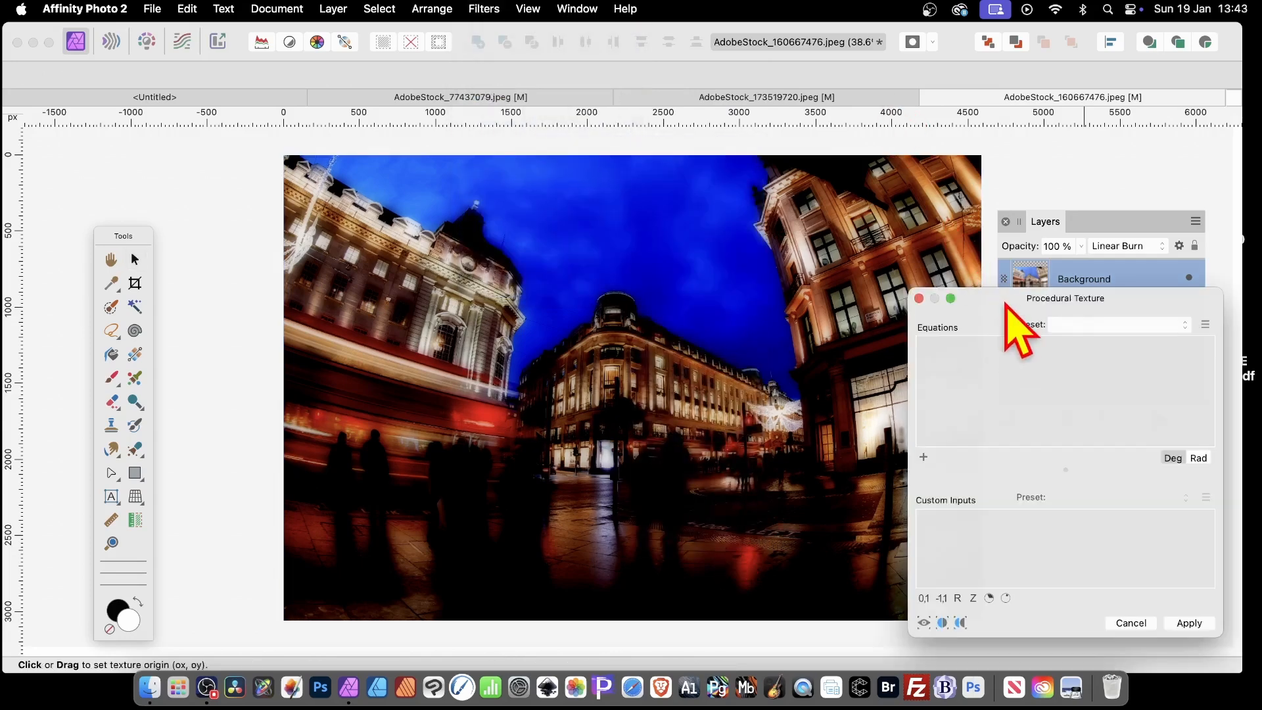
drag(1006, 305, 874, 208)
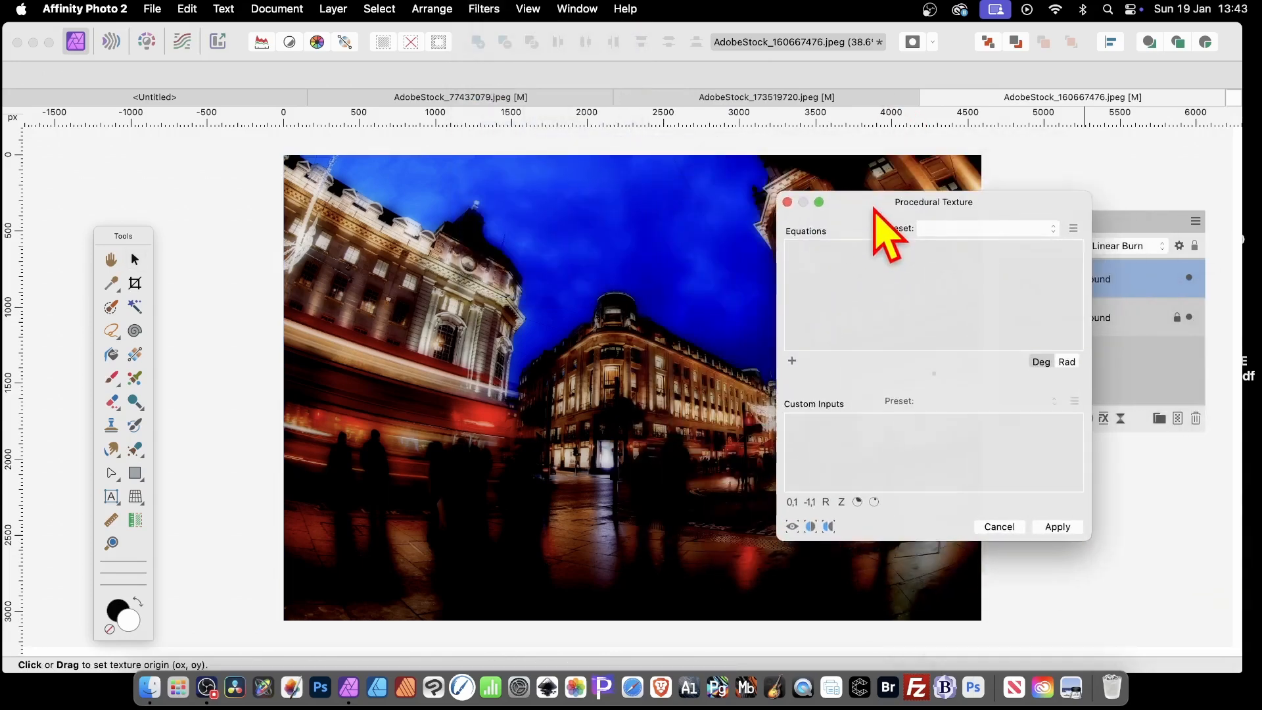
click(792, 360)
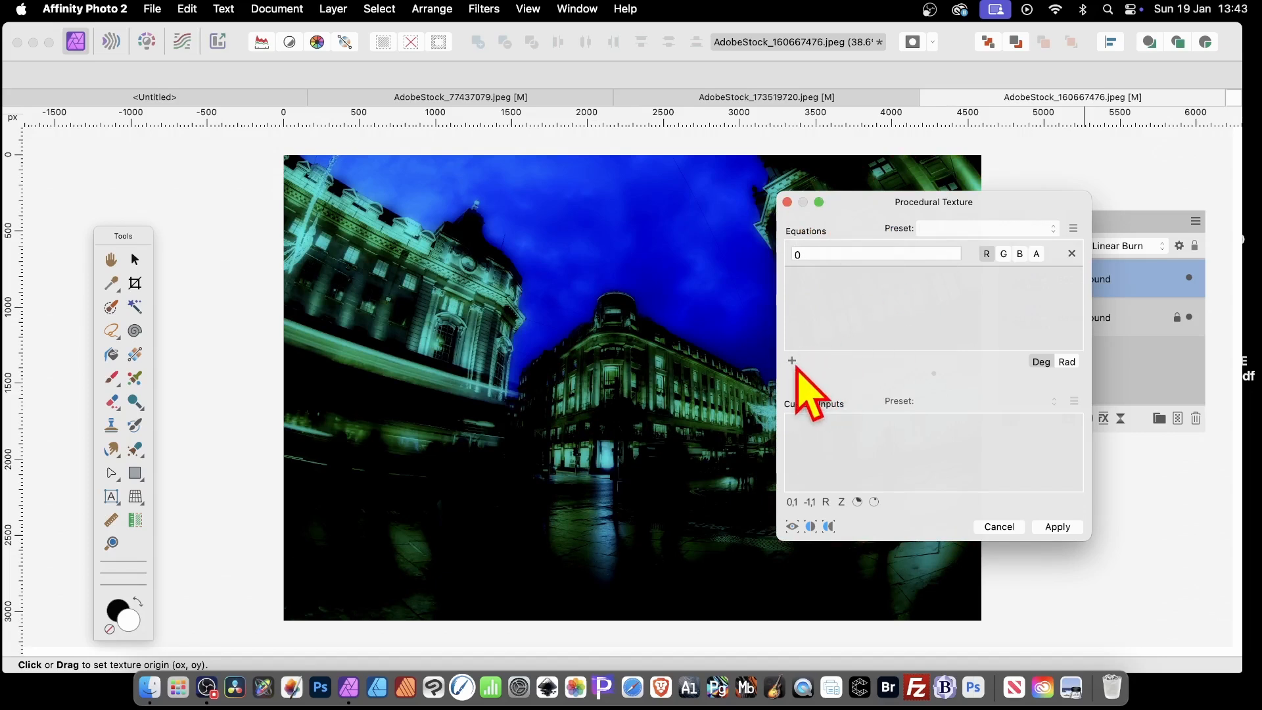
click(986, 255)
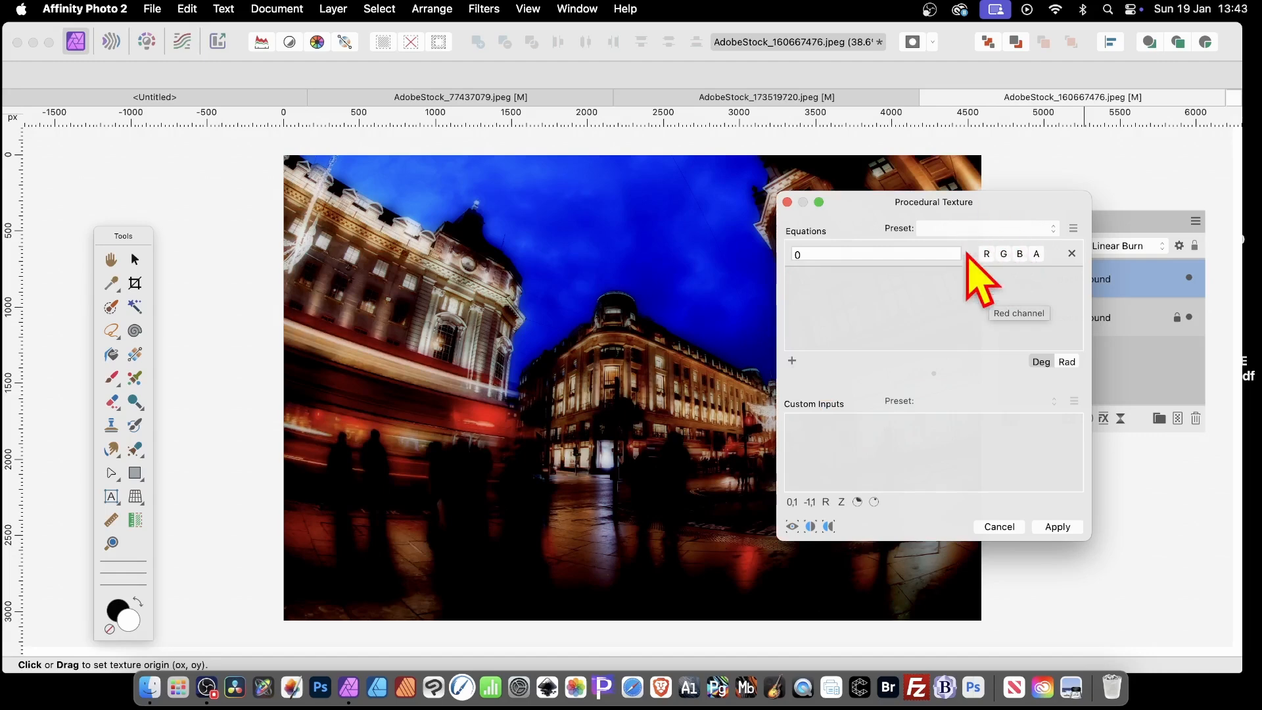
click(1038, 254)
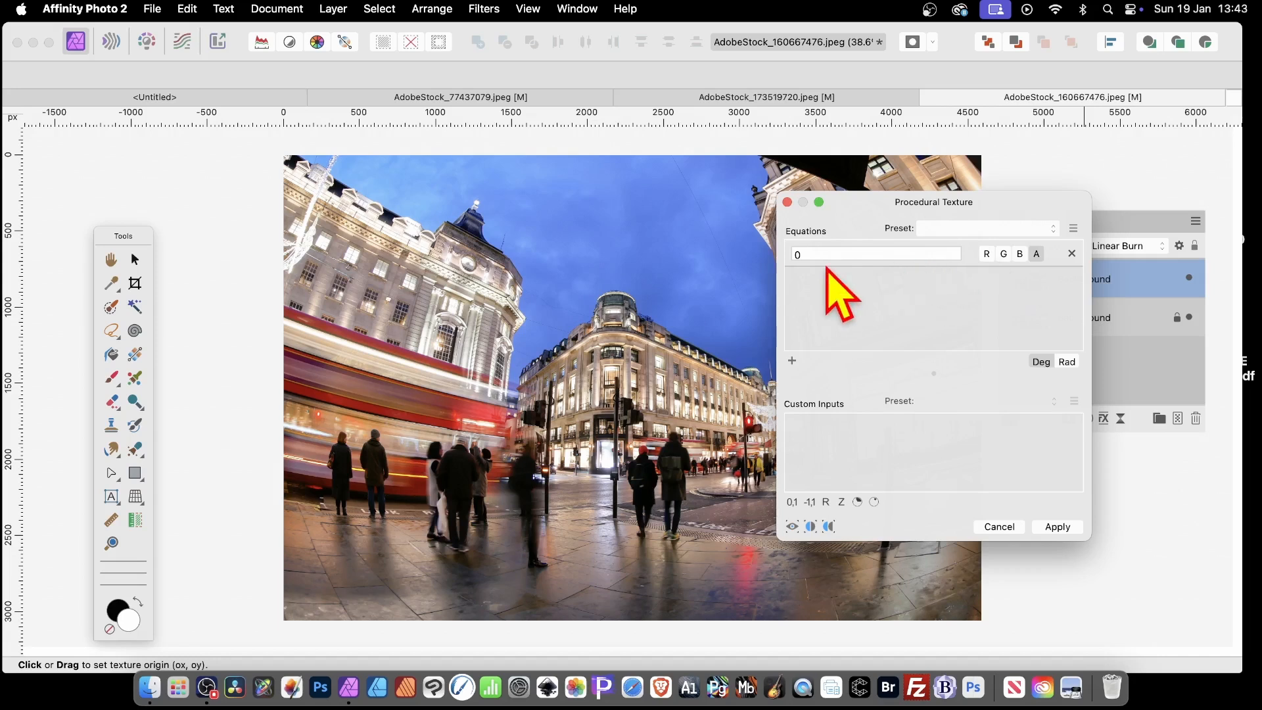
click(808, 253)
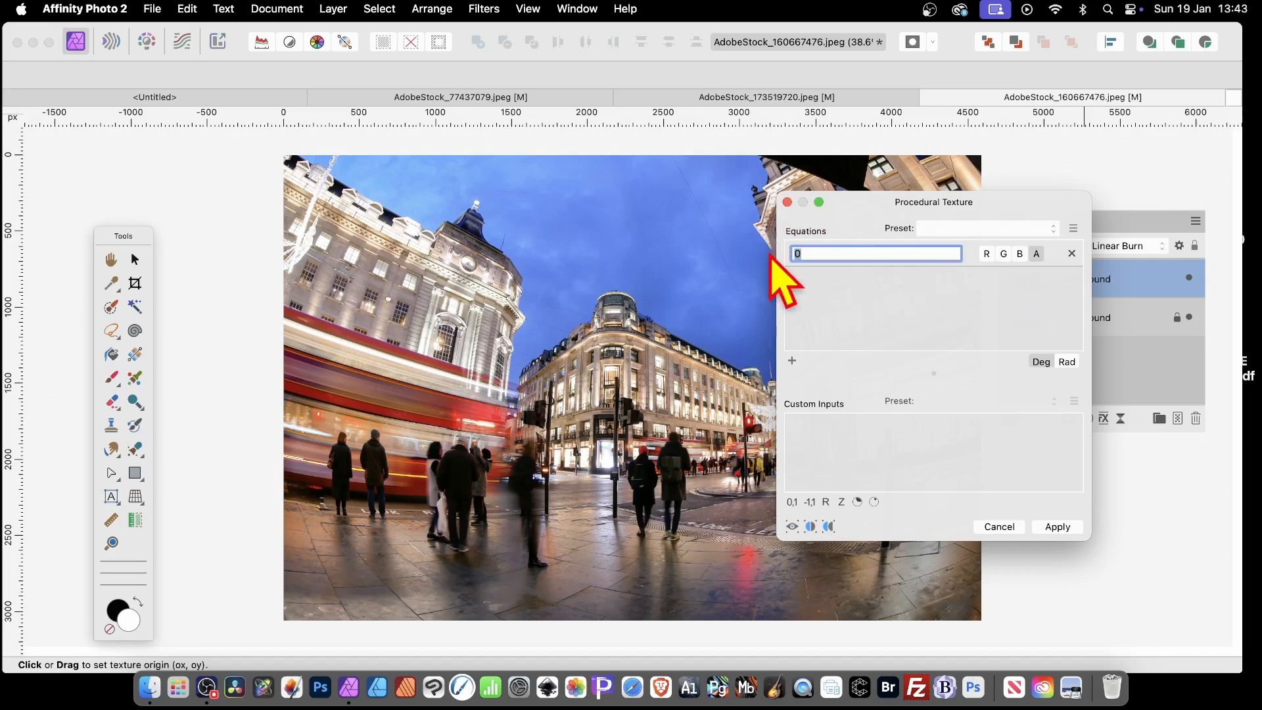
text((R+G+B)/3)
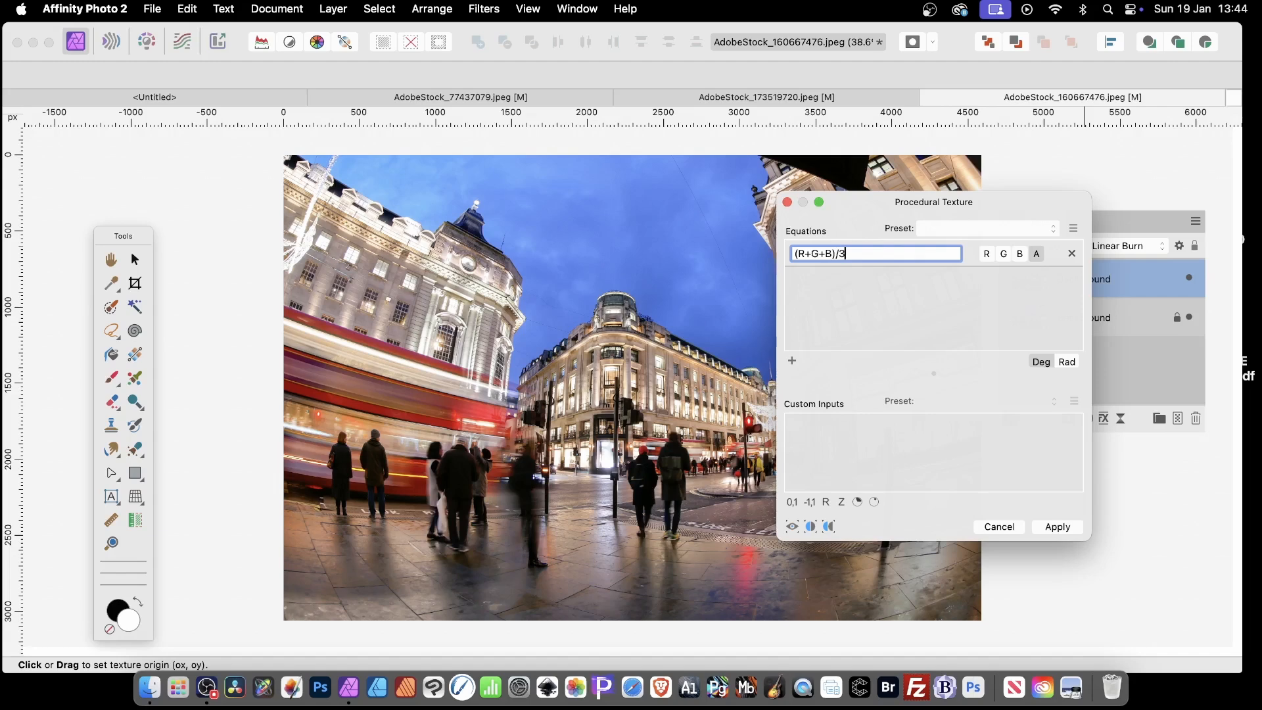
key(Return)
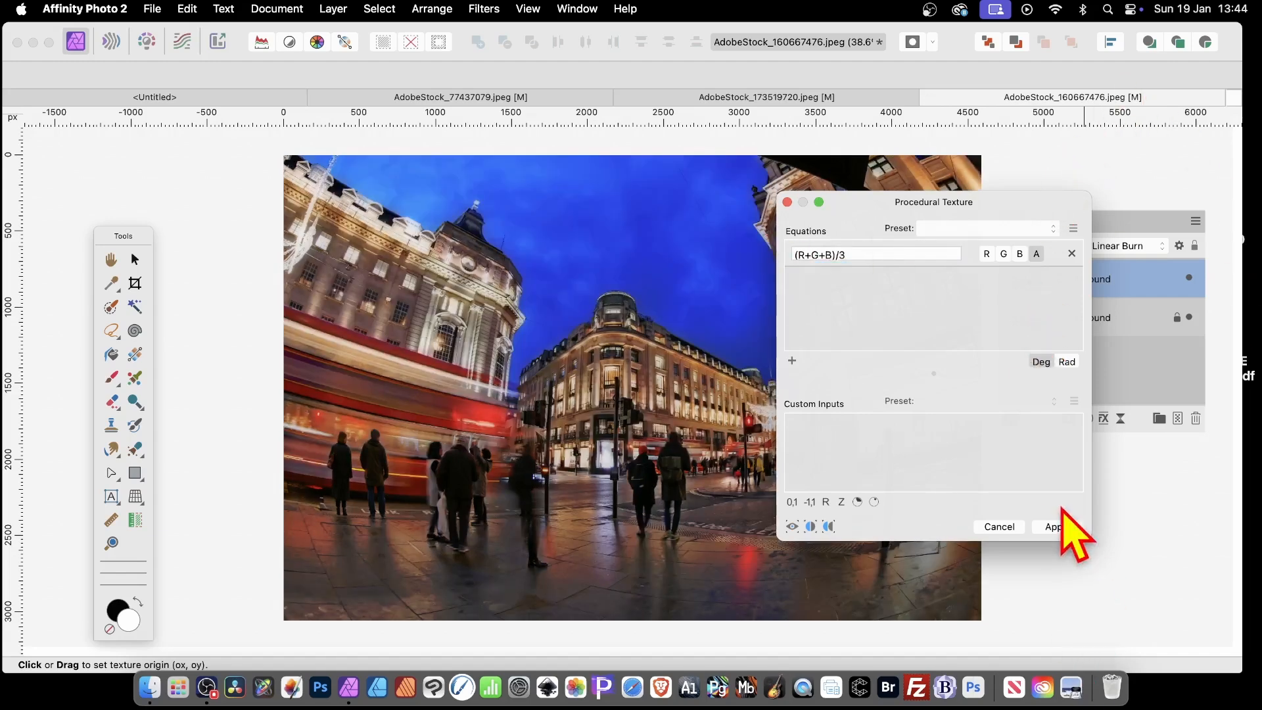
click(1057, 526)
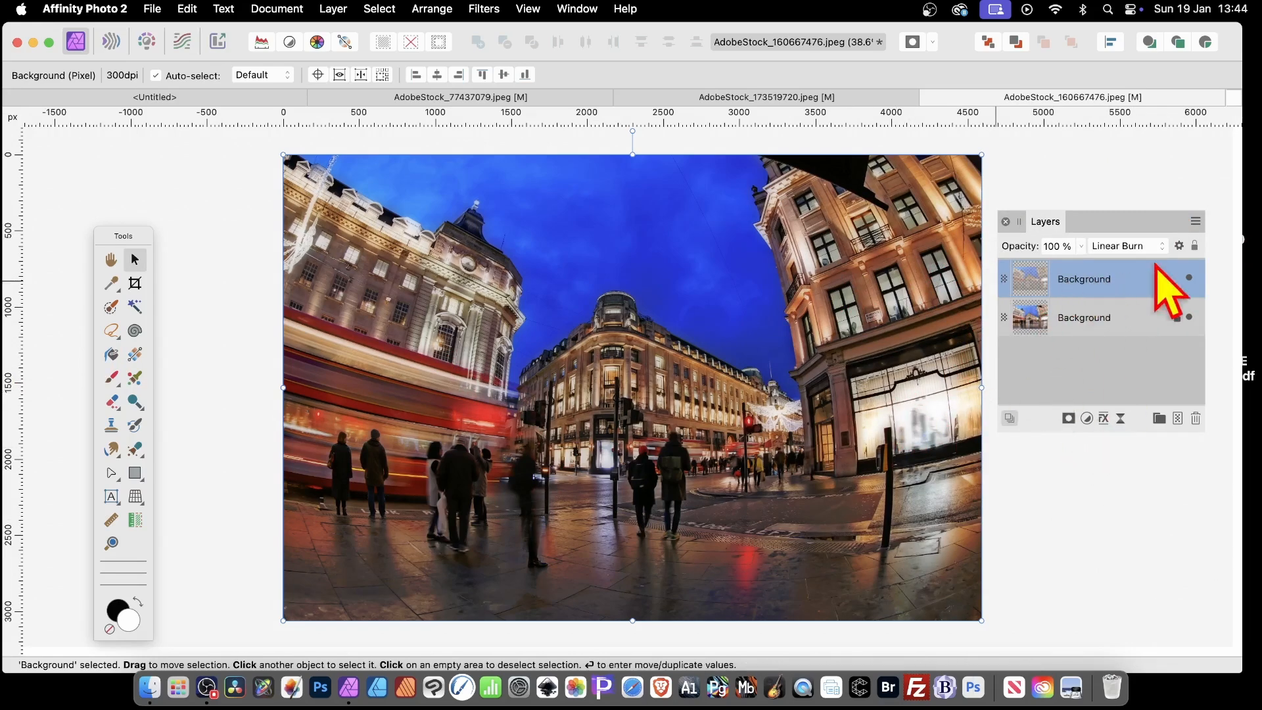
Add a Pillow-type Bevel / Emboss effect to the upper layer with a 27.5 px radius and 1 px soften
click(1103, 418)
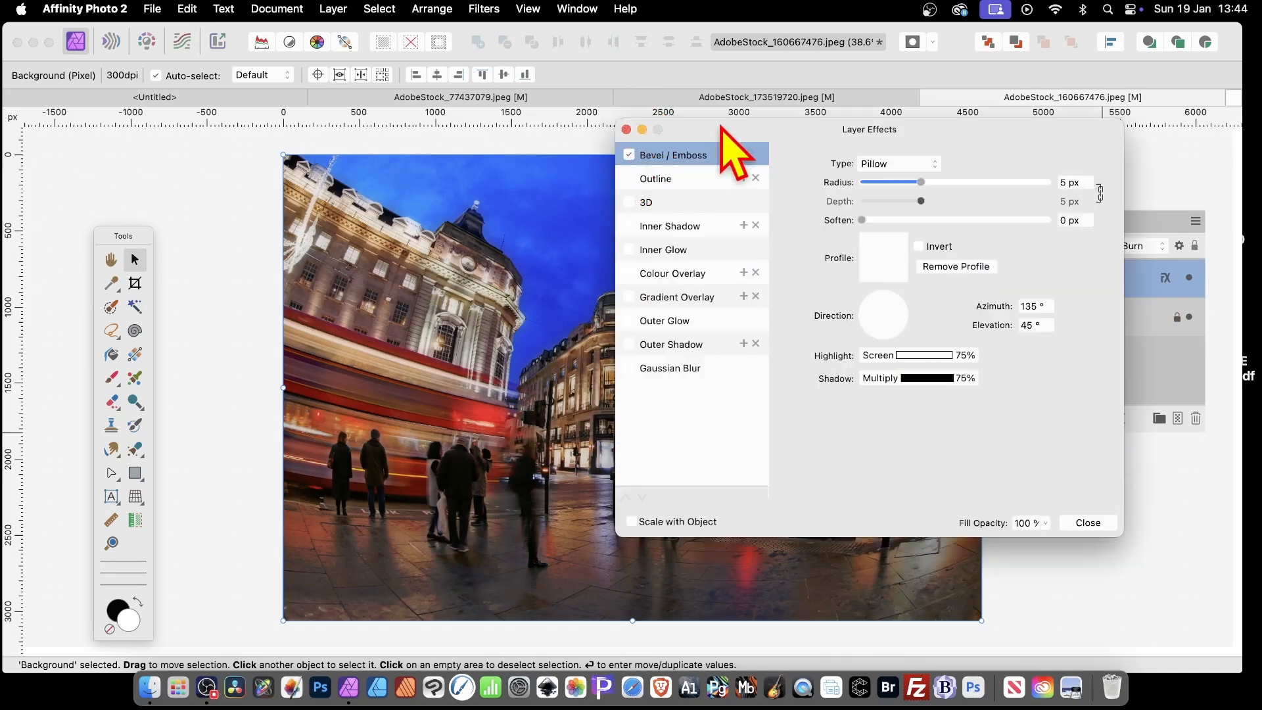
drag(723, 129, 858, 145)
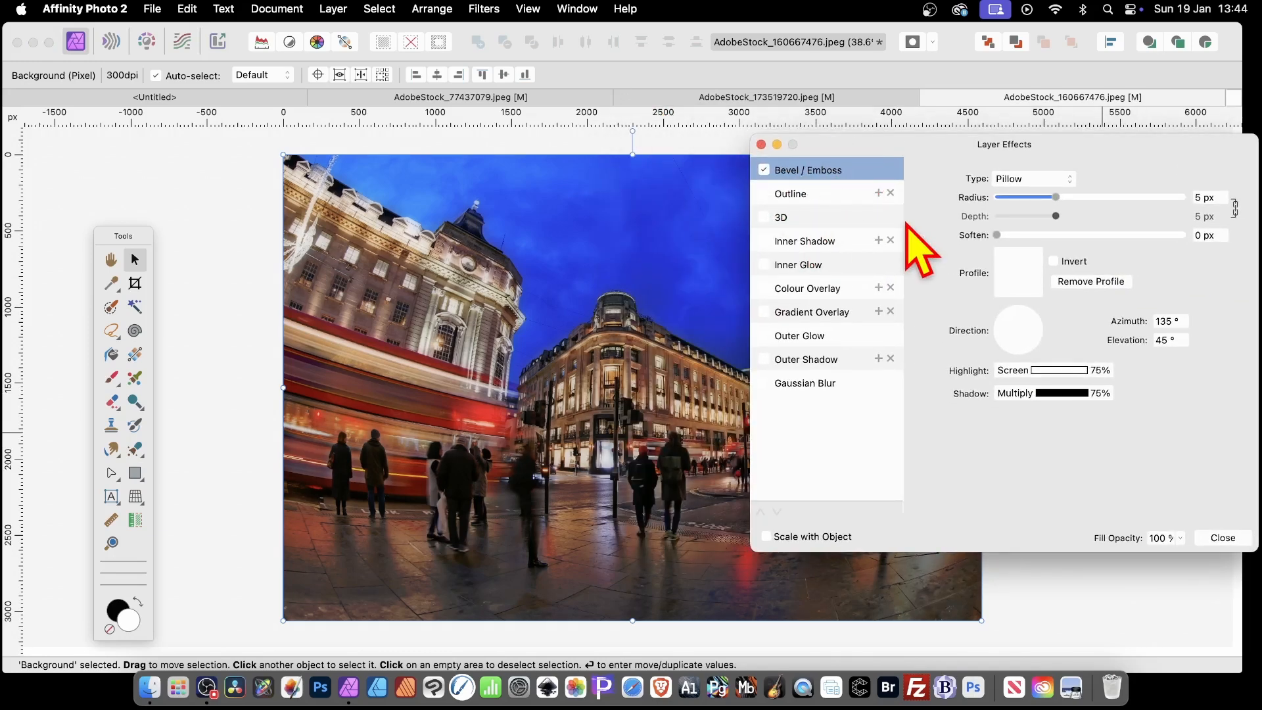
click(1048, 178)
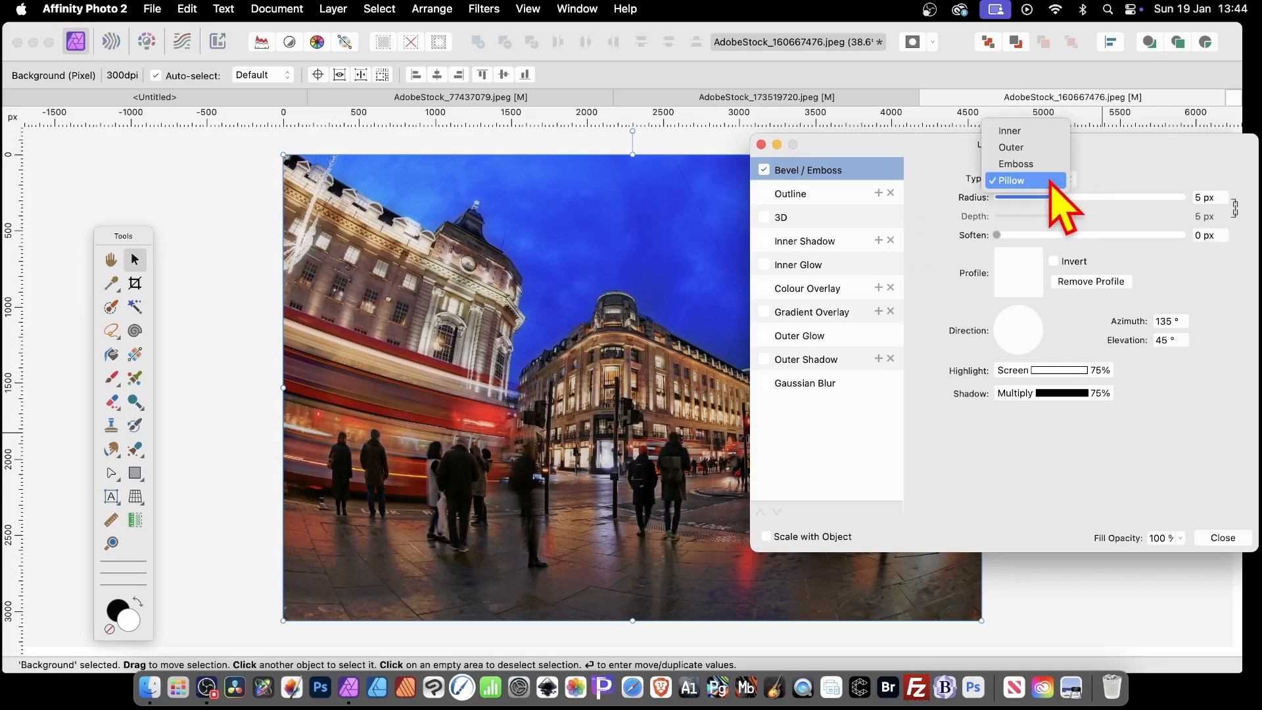
click(1036, 181)
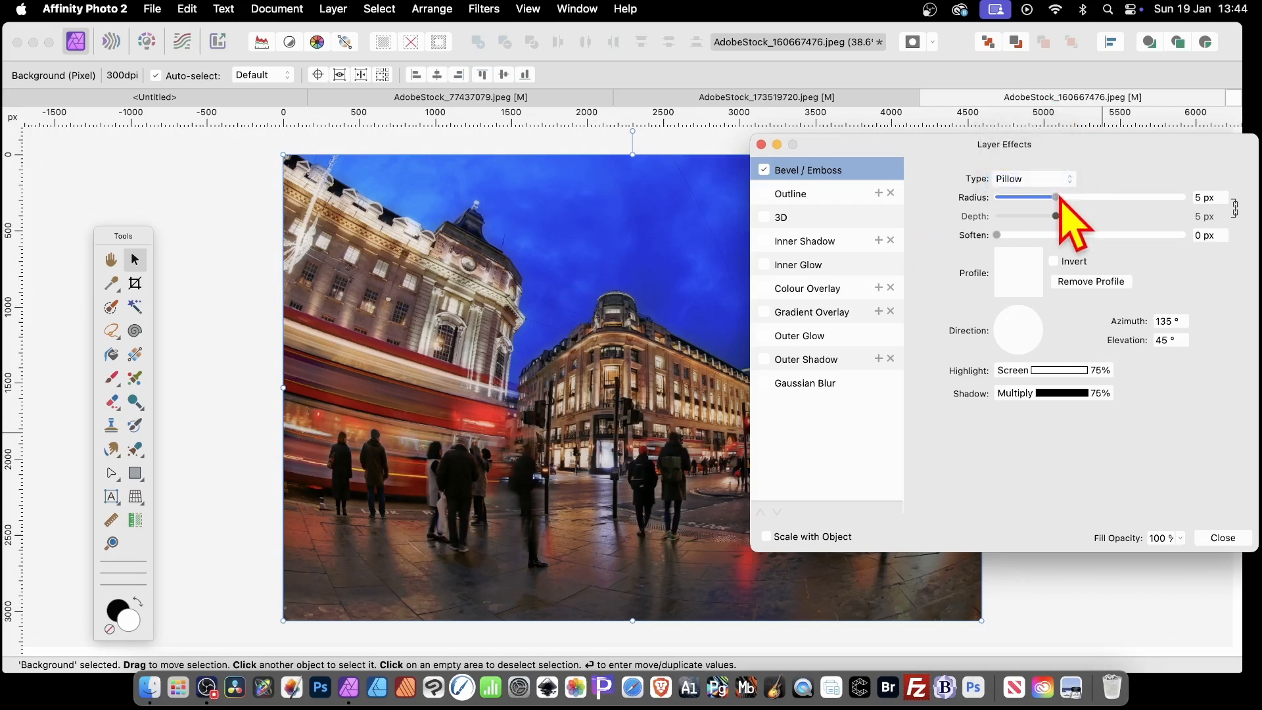
drag(1060, 199, 1115, 206)
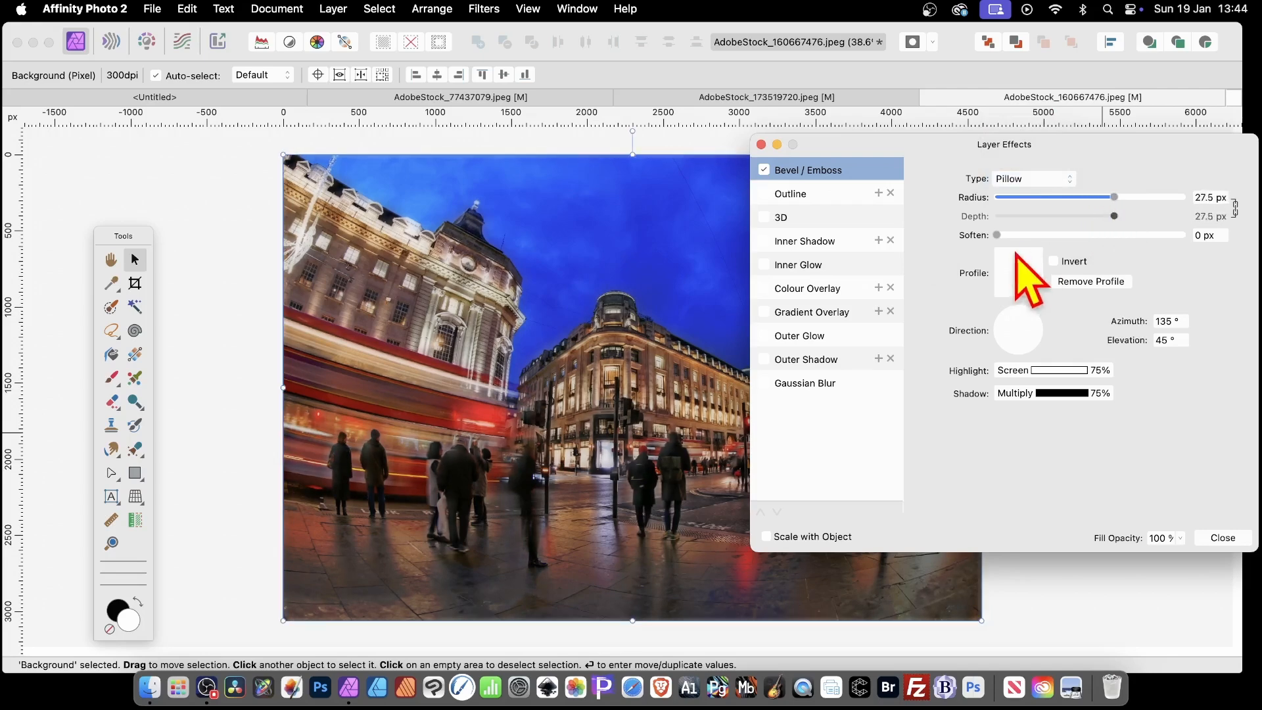
drag(998, 234, 1021, 235)
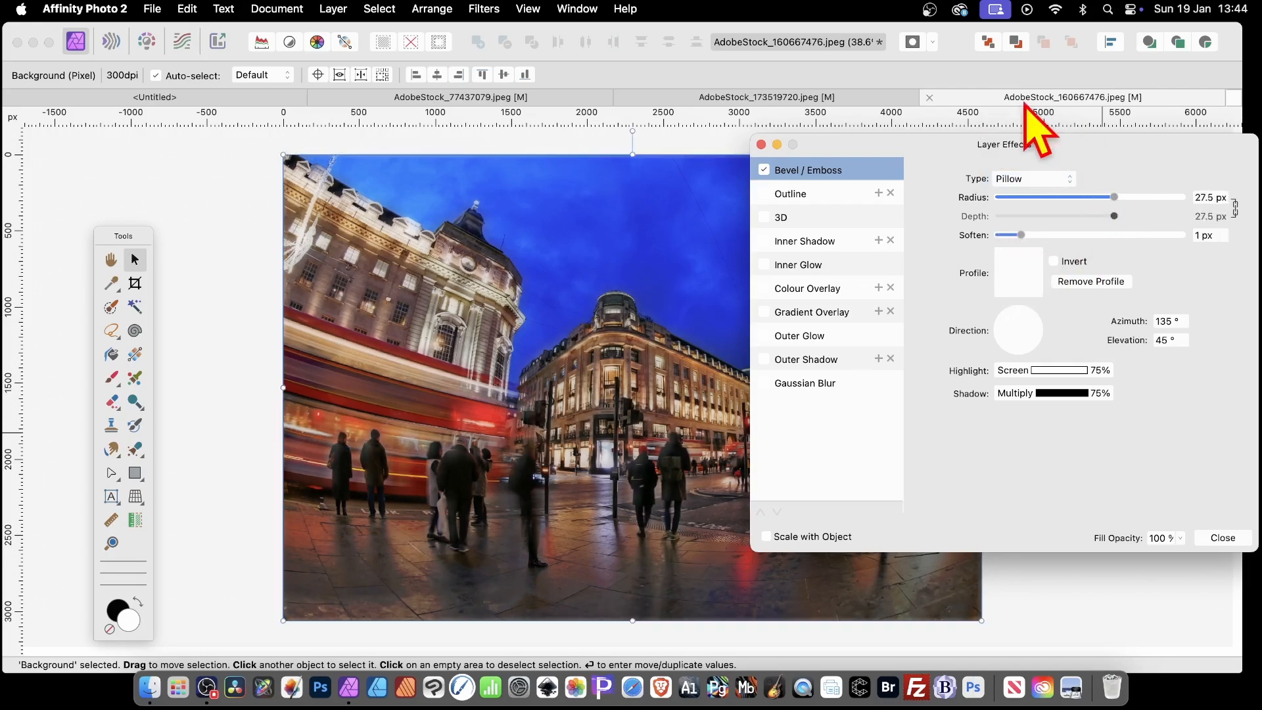
Set the Bevel / Emboss radius to 200 px and its soften value to 1.5 px
drag(1025, 146, 1038, 228)
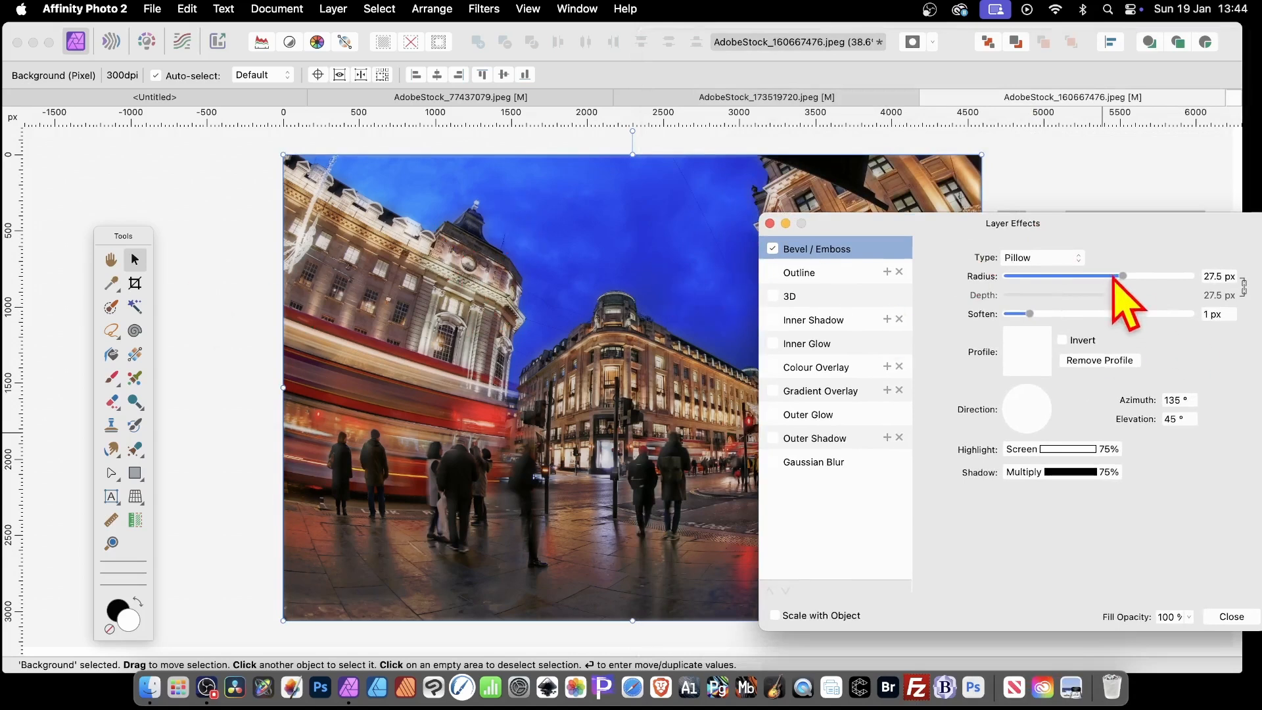
drag(1123, 276, 1195, 282)
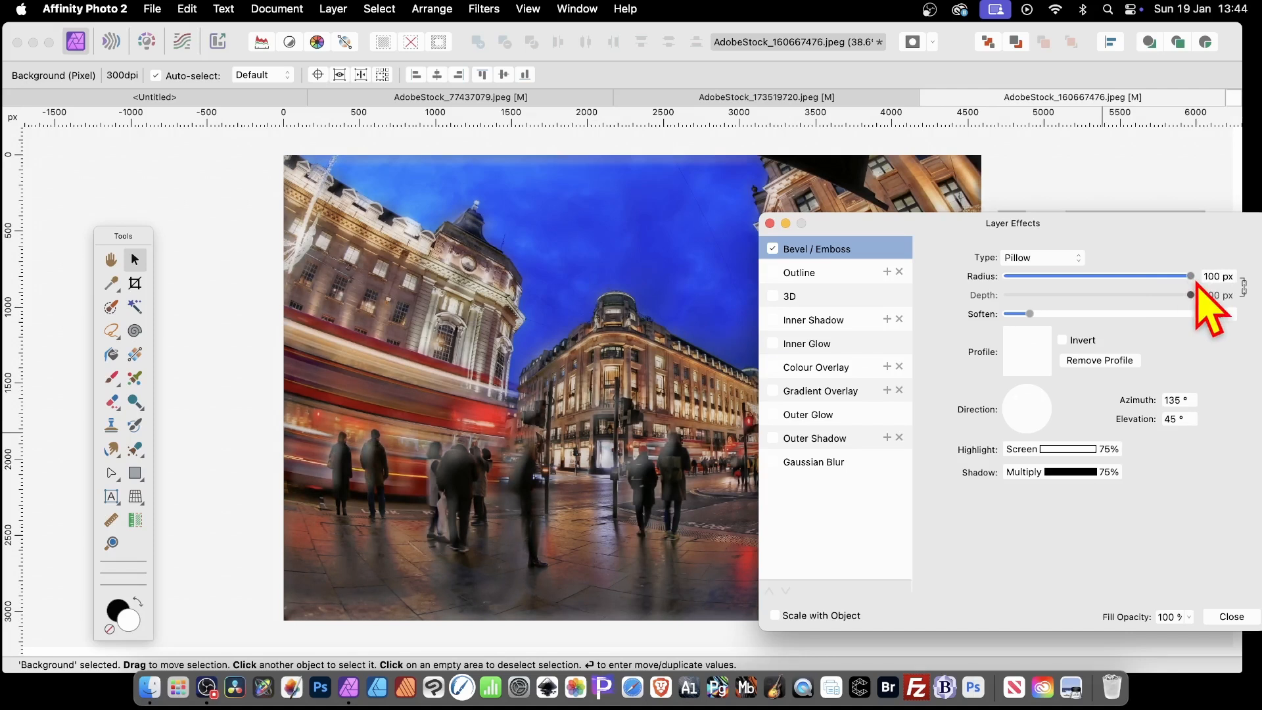
drag(1197, 288, 1188, 291)
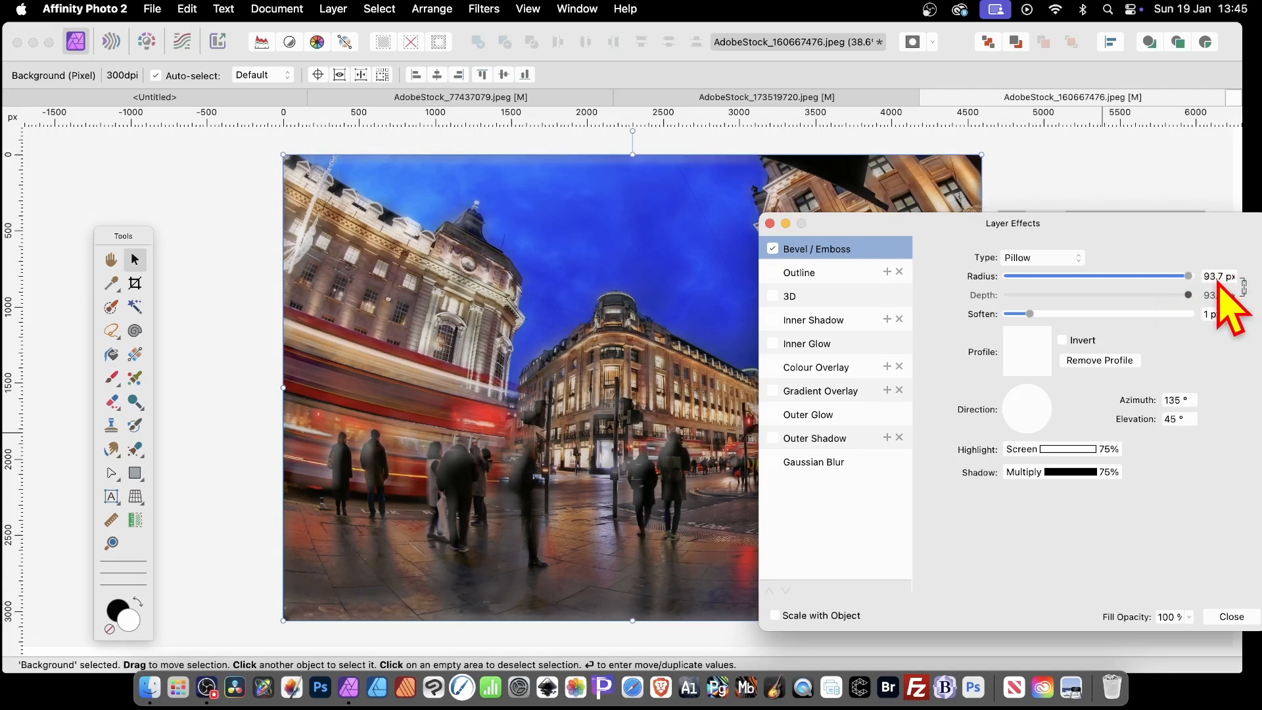
click(1221, 277)
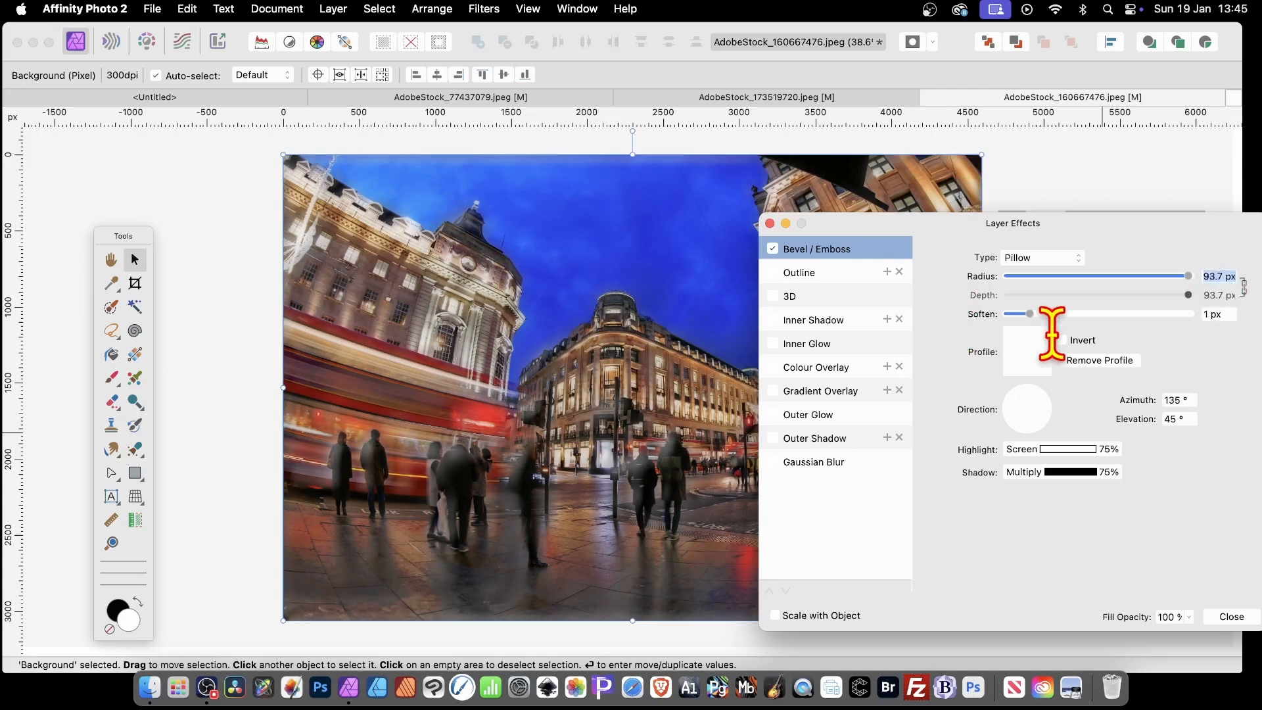
mouse_move(1029, 315)
mouse_down()
mouse_move(999, 313)
mouse_move(1076, 315)
mouse_move(1045, 314)
mouse_up()
drag(1118, 223, 913, 197)
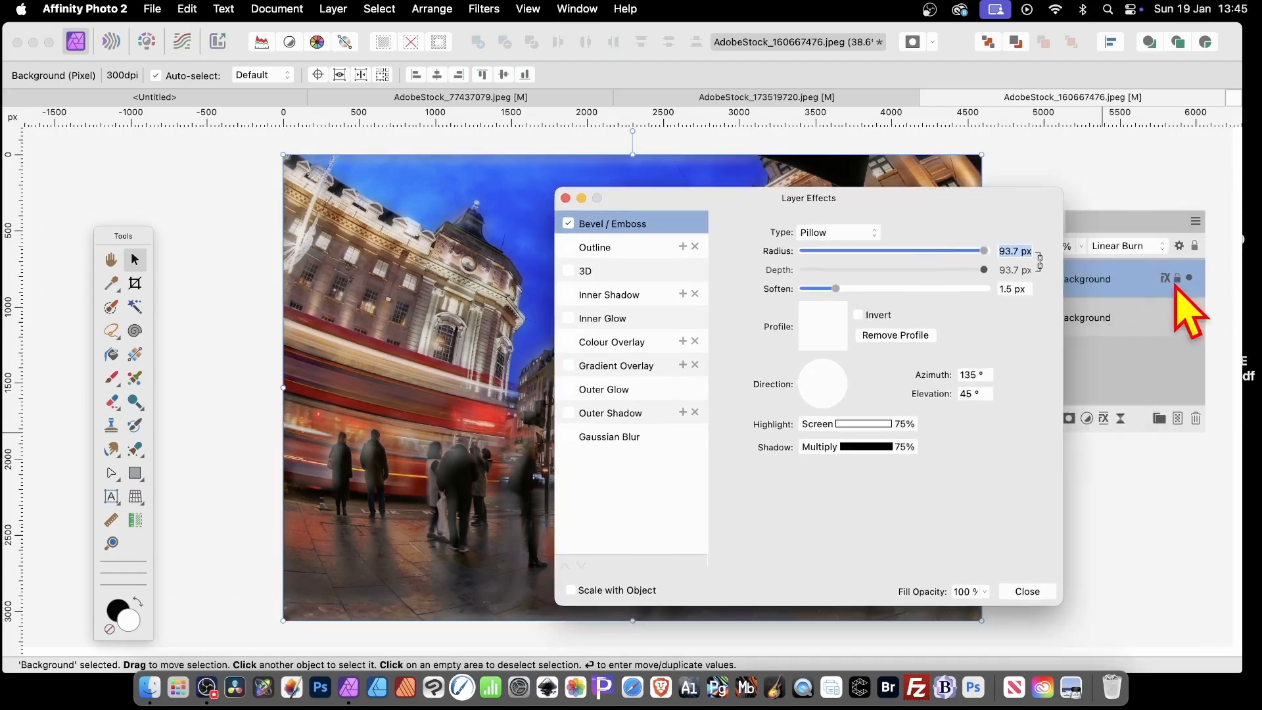
text(200)
key(Tab)
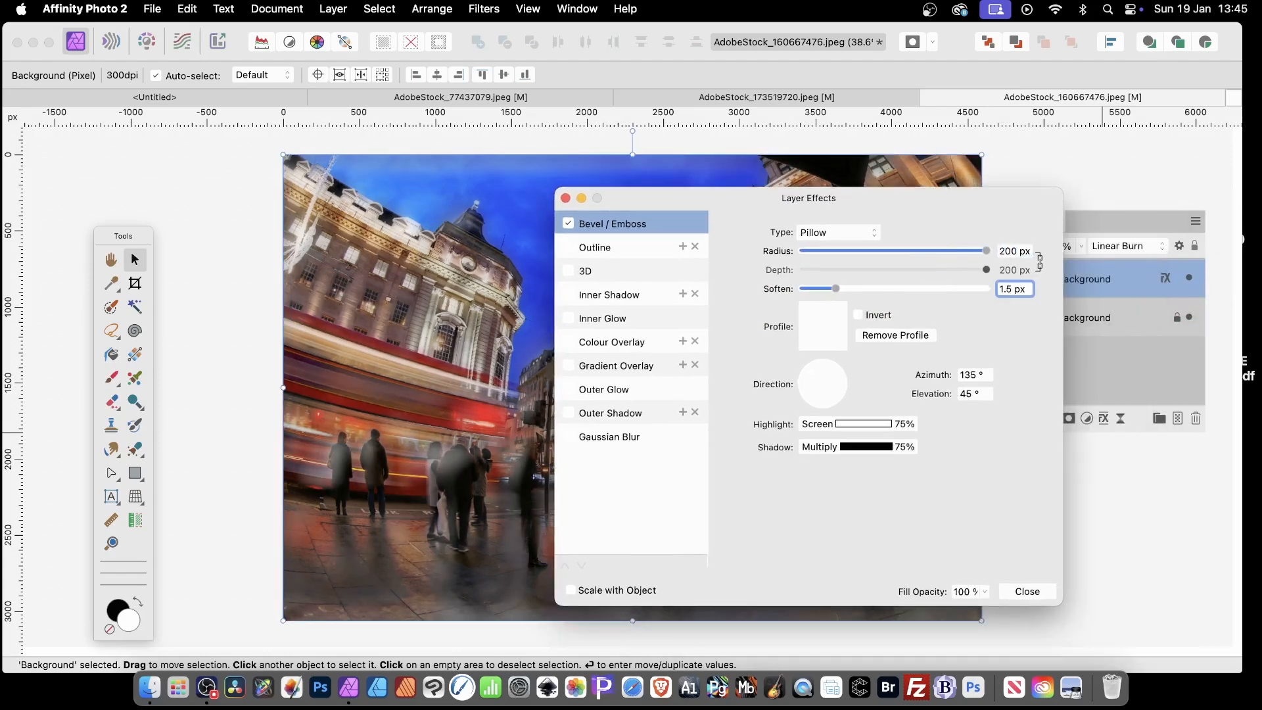
Change the bevel's light direction to an azimuth of about 173.5° and an elevation of about 80.8°
drag(766, 200, 1015, 163)
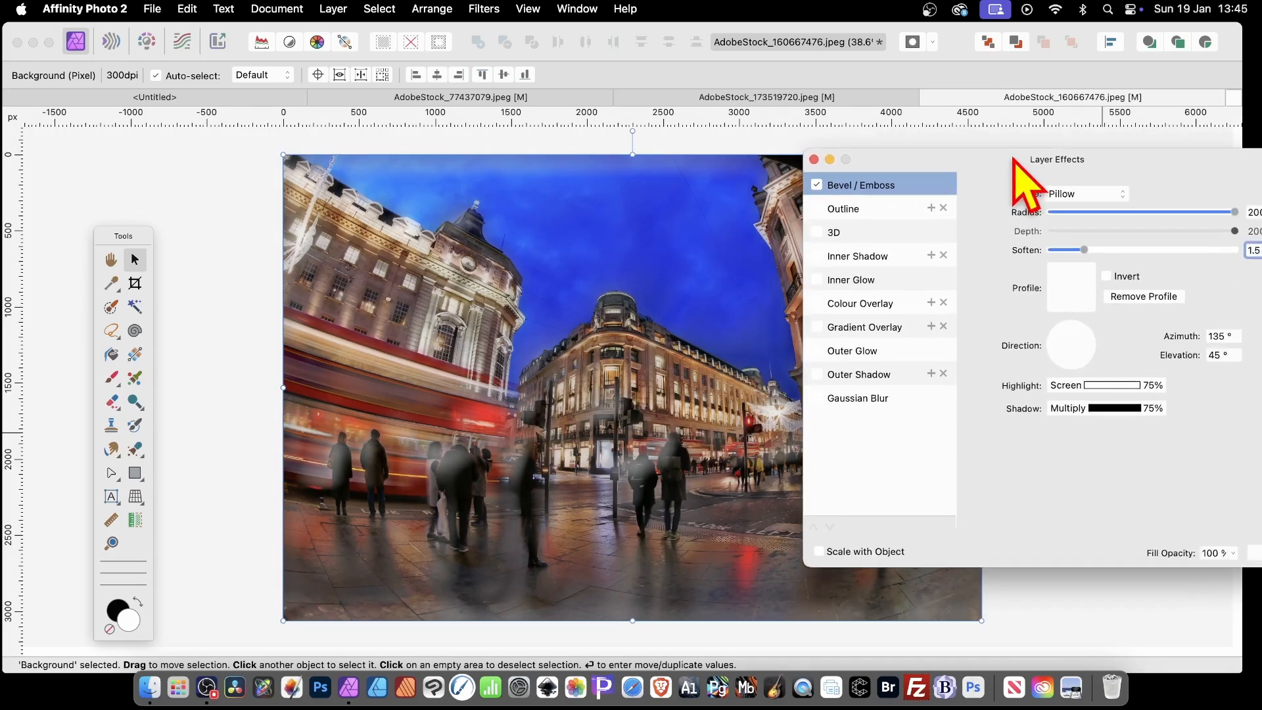
drag(1056, 305, 1067, 345)
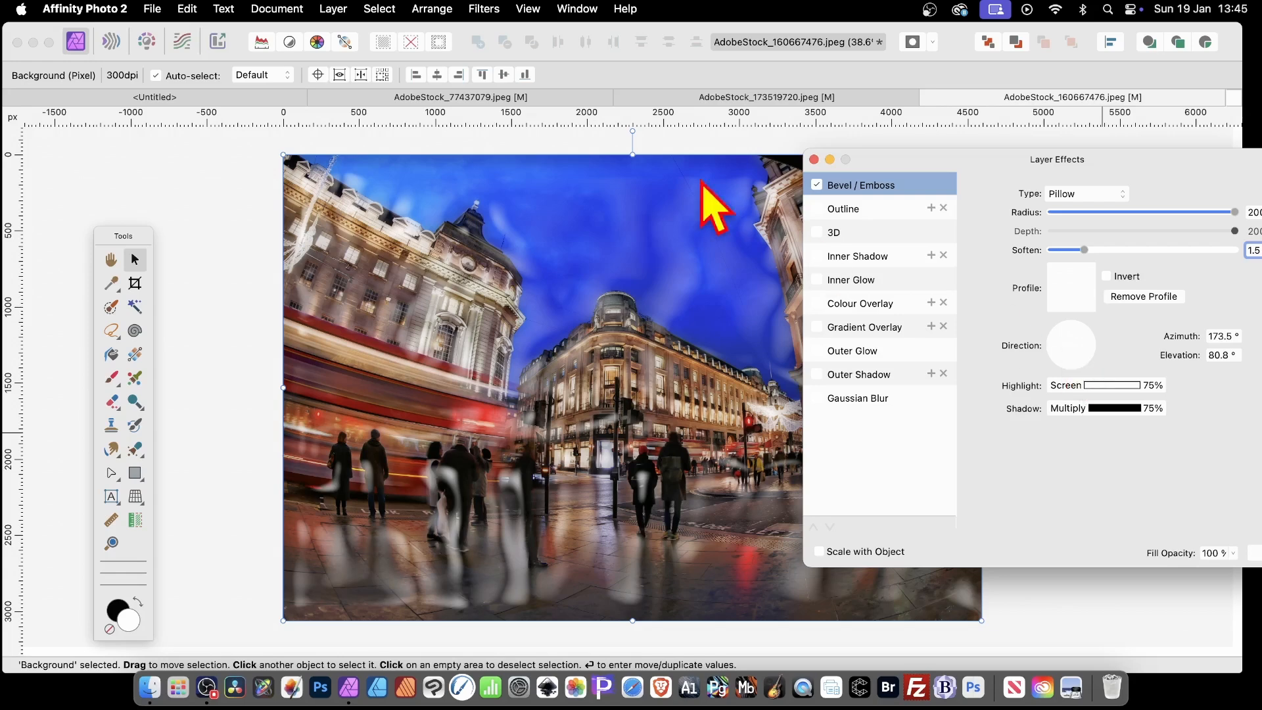
drag(965, 158, 1126, 161)
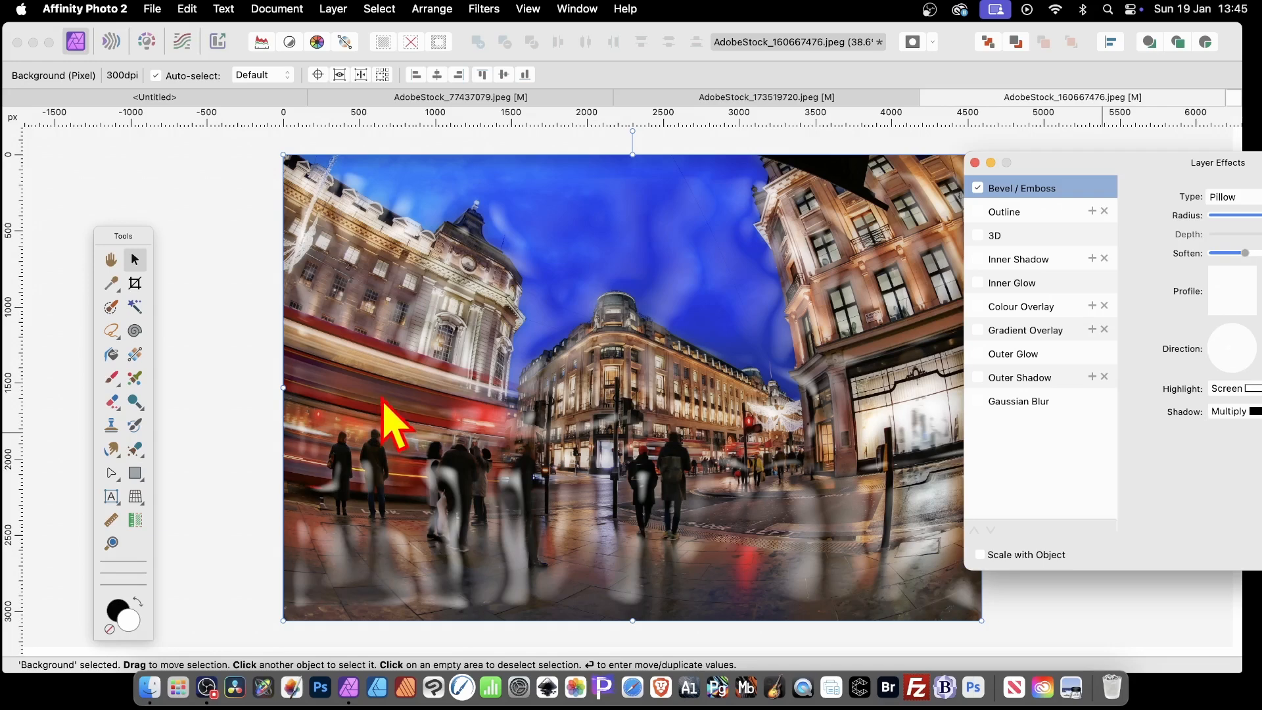
Close the layer effects settings and merge the visible layers into a new pixel layer above the stack
drag(1164, 166, 830, 119)
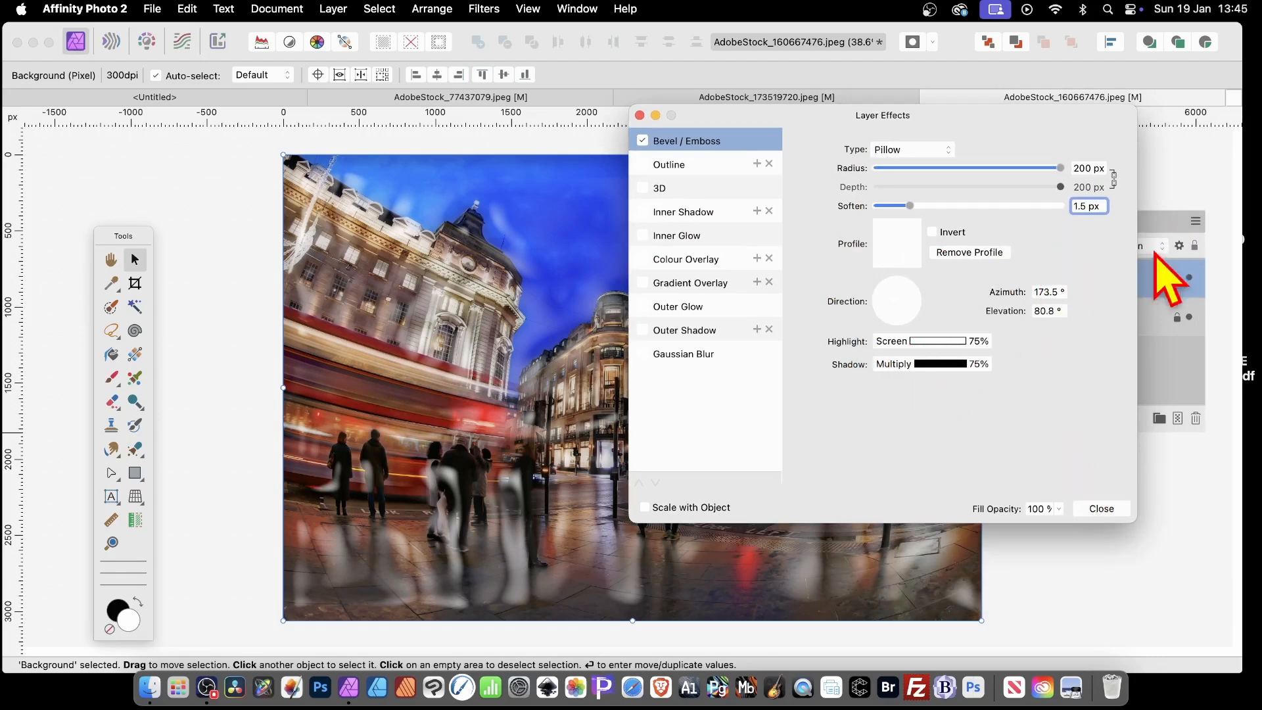
click(1102, 508)
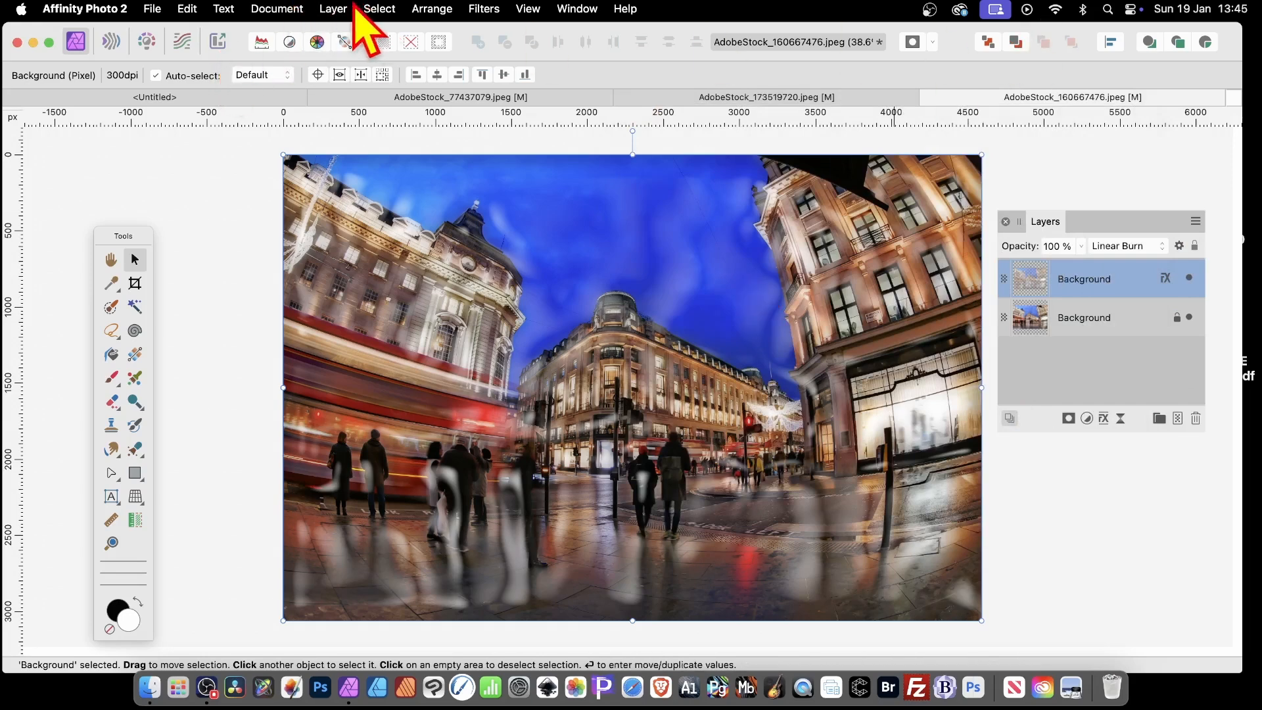
click(332, 8)
mouse_move(427, 656)
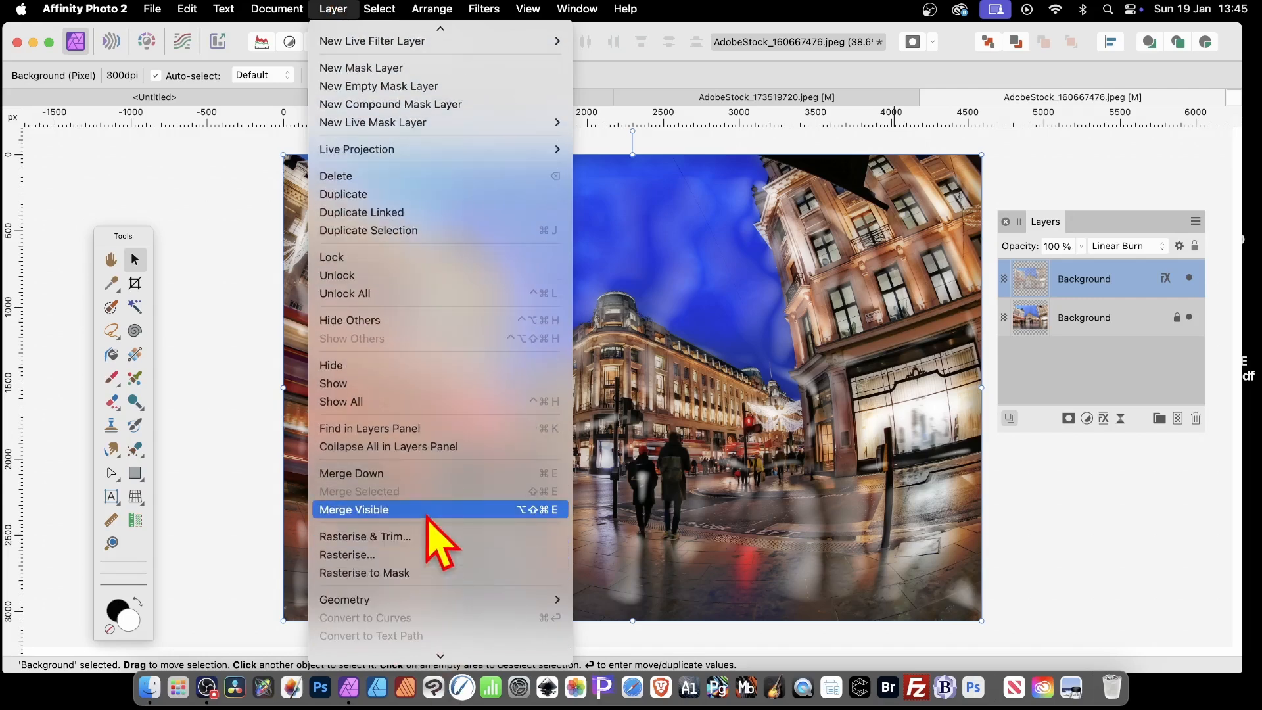
click(426, 516)
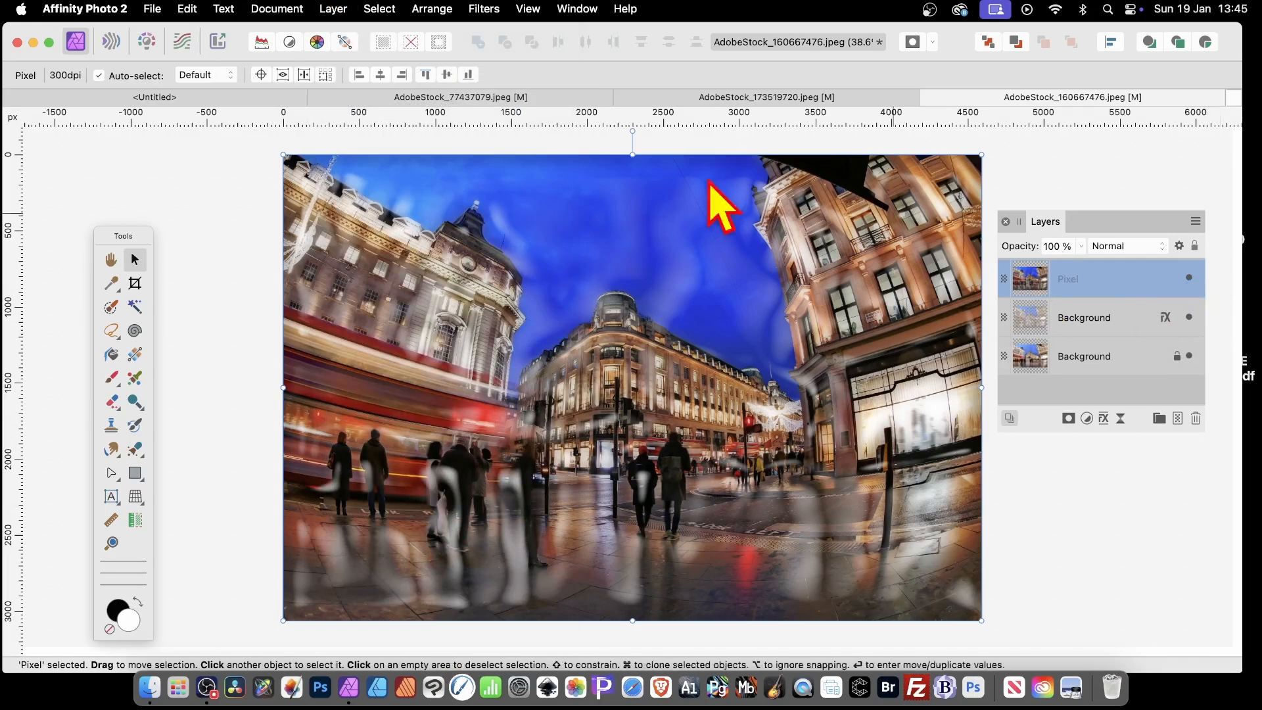
Examine the export settings for the whole document and close them without exporting
click(187, 9)
mouse_move(152, 9)
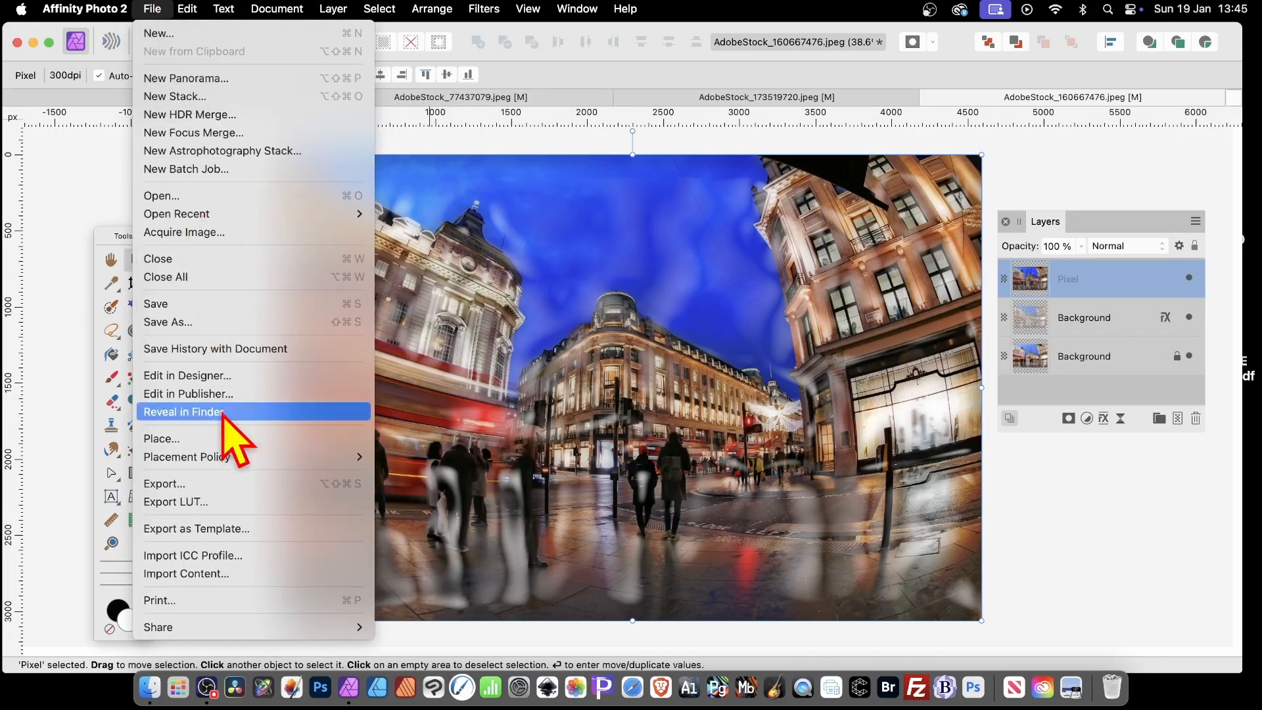
click(221, 488)
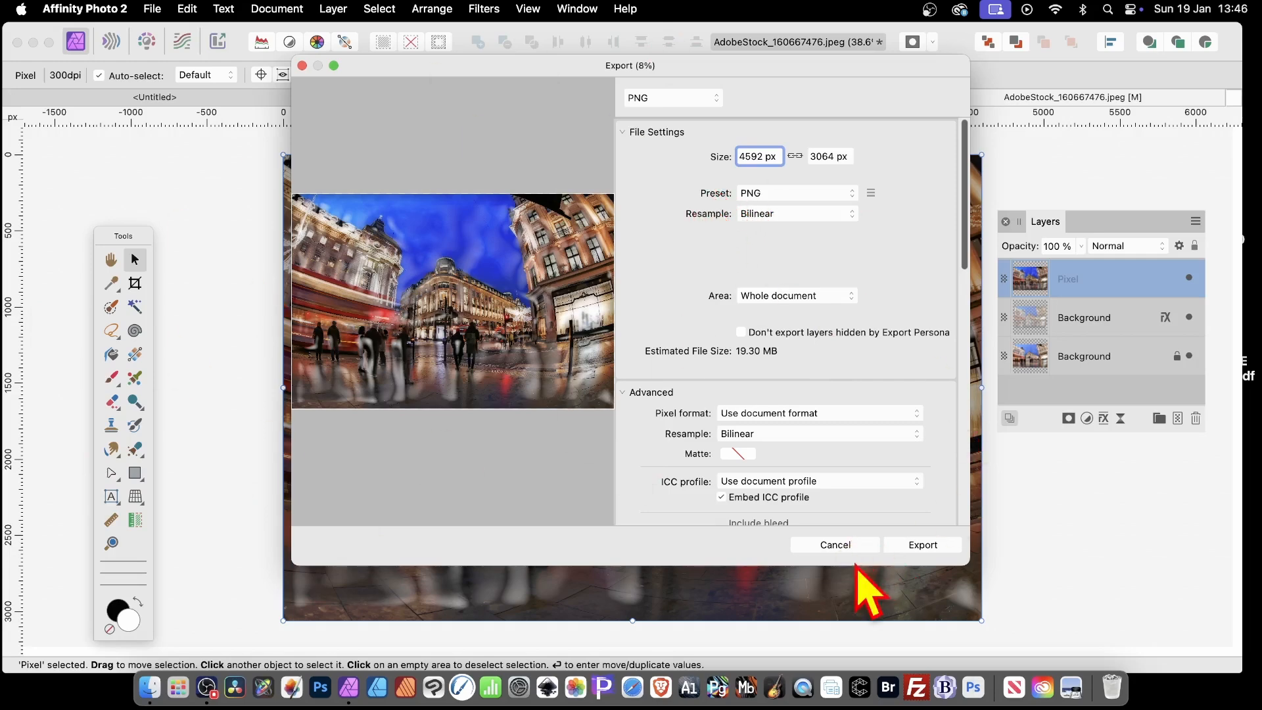
click(846, 545)
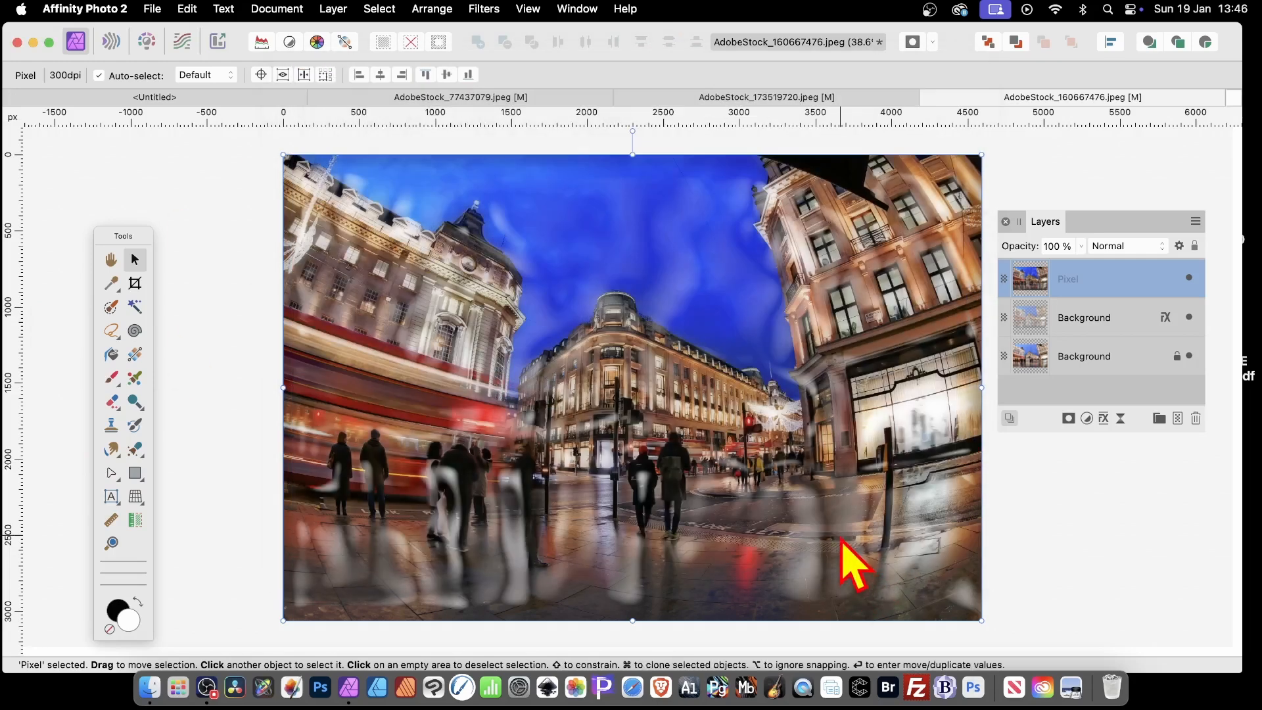